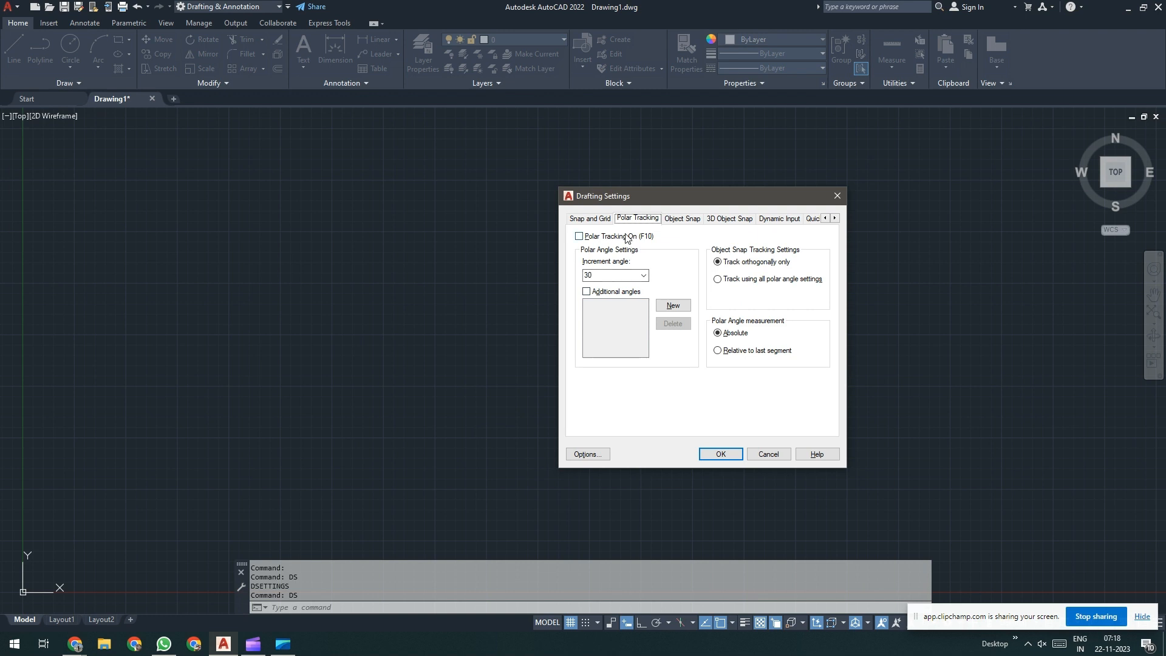
# Step: Turn on polar tracking with an increment angle of 30 degrees and apply the drafting settings
pyautogui.click(630, 237)
pyautogui.click(607, 275)
pyautogui.click(721, 454)
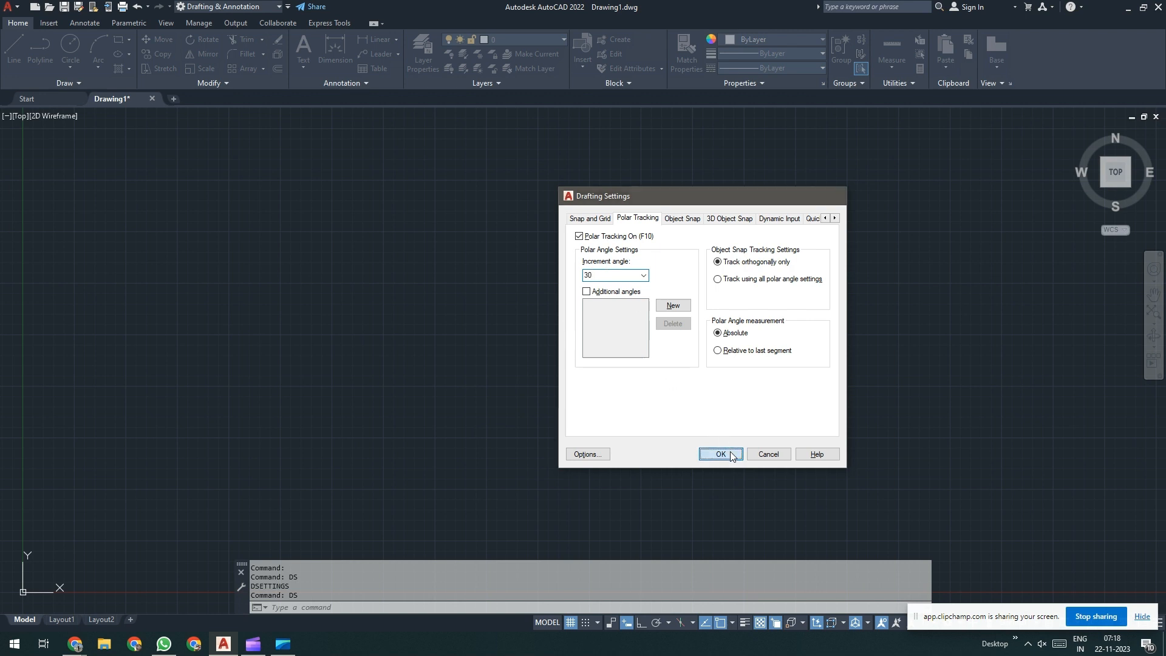
# Step: Preview a line along the 30° polar tracking path from a point in the drawing area, without drawing it
pyautogui.write('l')
pyautogui.press('Return')
pyautogui.click(486, 429)
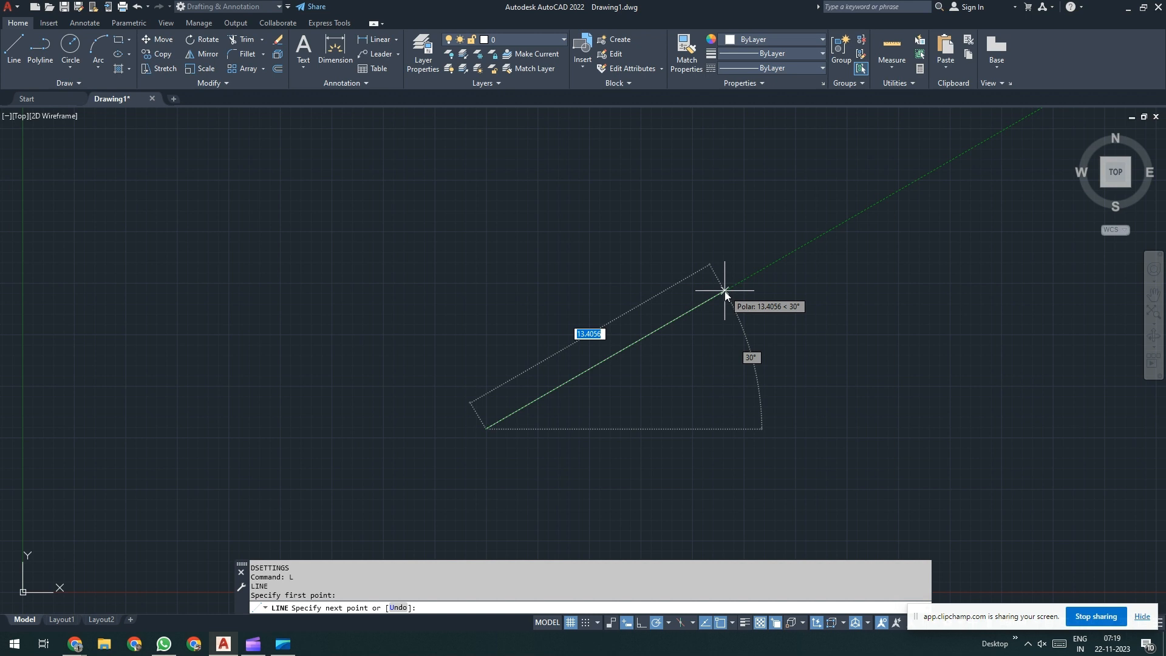
pyautogui.press('Escape')
# Step: Set the drawing units' angle precision to two decimal places (0.00)
pyautogui.write('un')
pyautogui.press('Return')
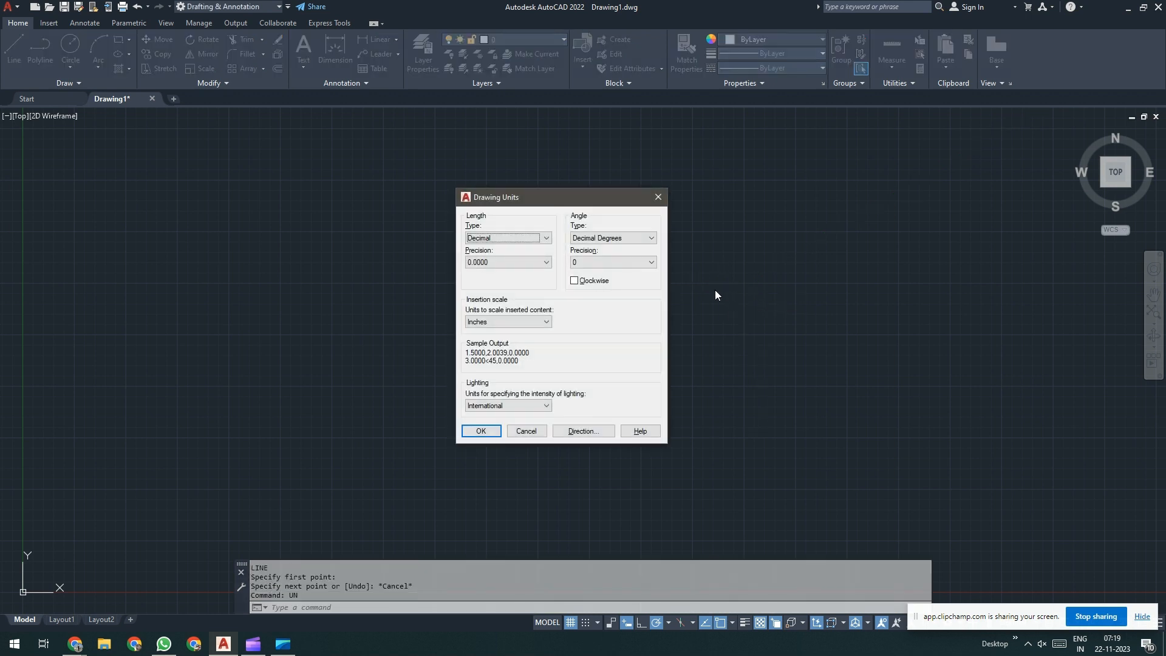
pyautogui.click(613, 262)
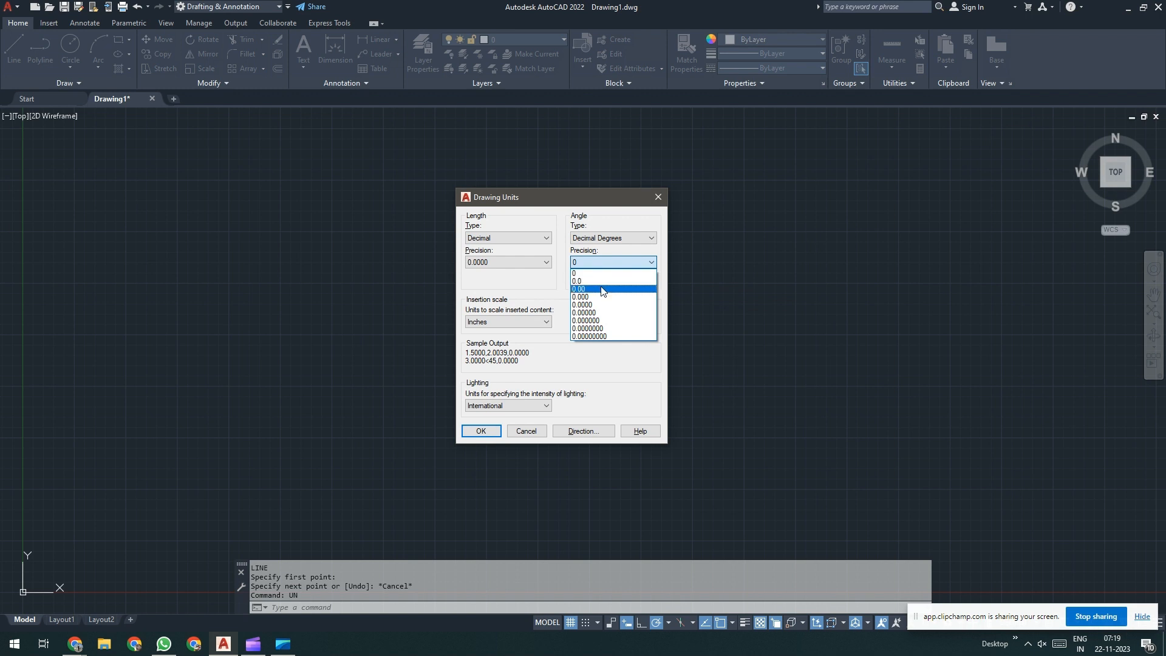
pyautogui.click(607, 288)
pyautogui.click(479, 432)
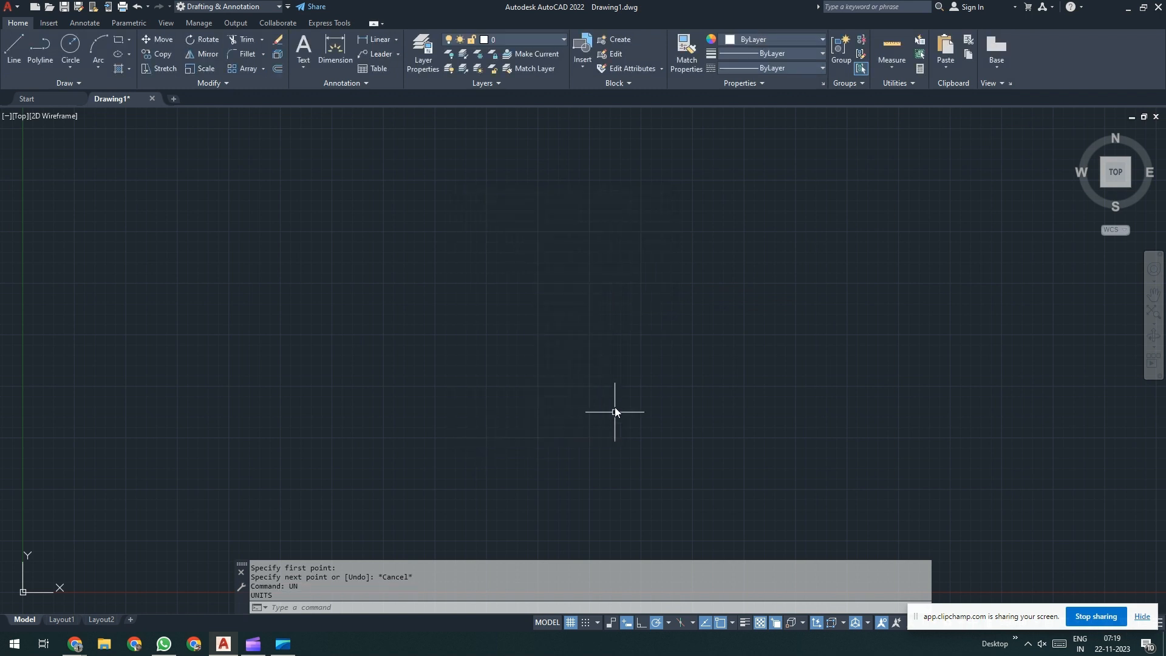
# Step: Preview a line from a new start point to check the precision of its angle display, then cancel it
pyautogui.write('l')
pyautogui.press('Return')
pyautogui.click(613, 423)
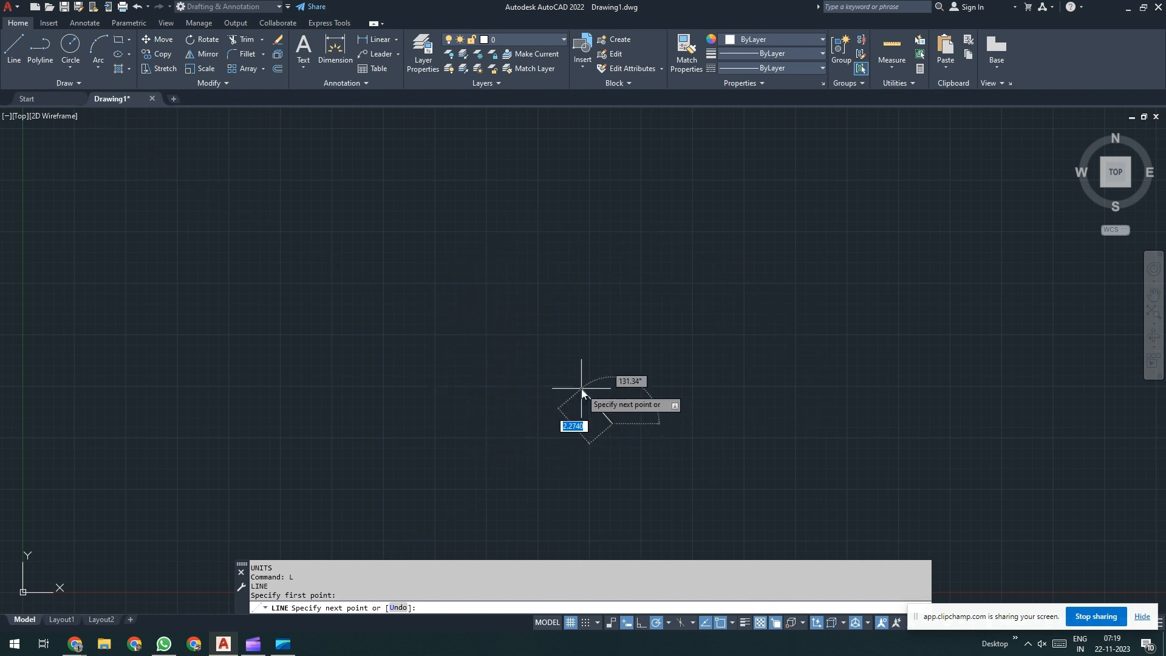
pyautogui.press('Escape')
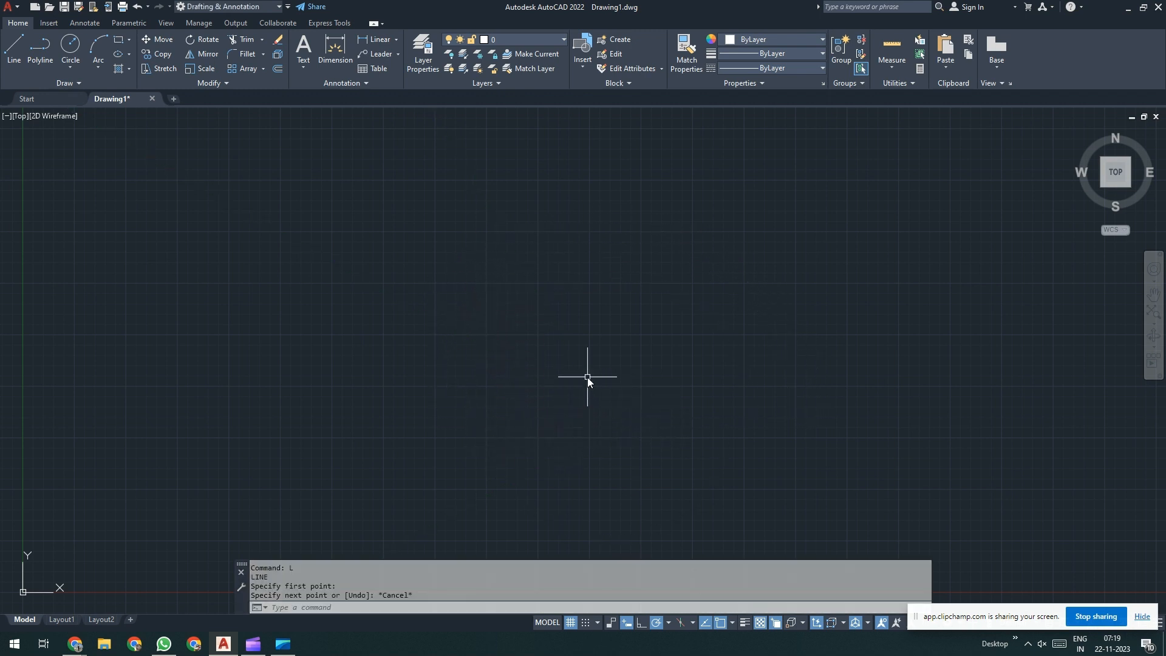
# Step: Change the polar tracking increment angle to 15 degrees in the drafting settings
pyautogui.write('ds')
pyautogui.press('Return')
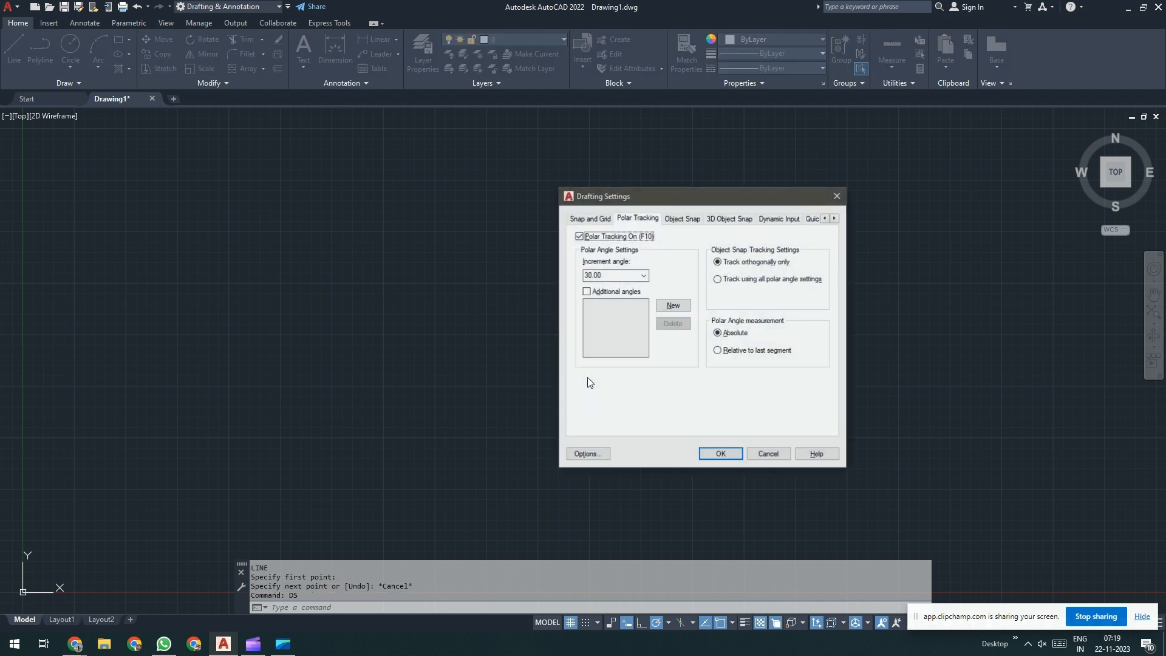
pyautogui.click(646, 277)
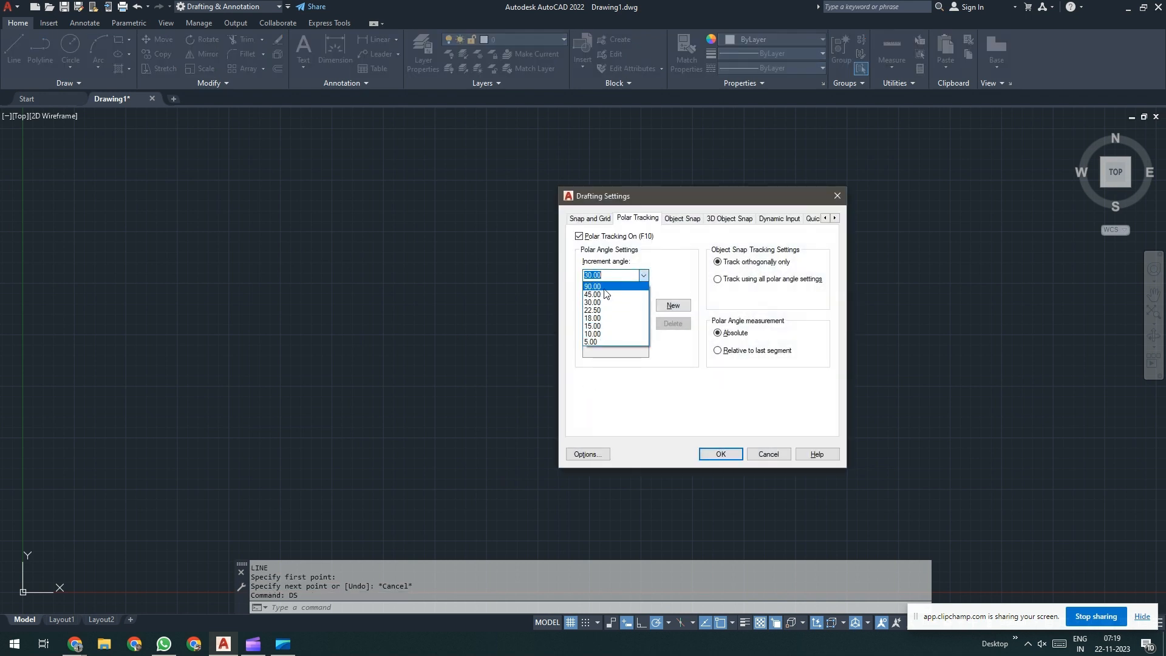
pyautogui.click(606, 327)
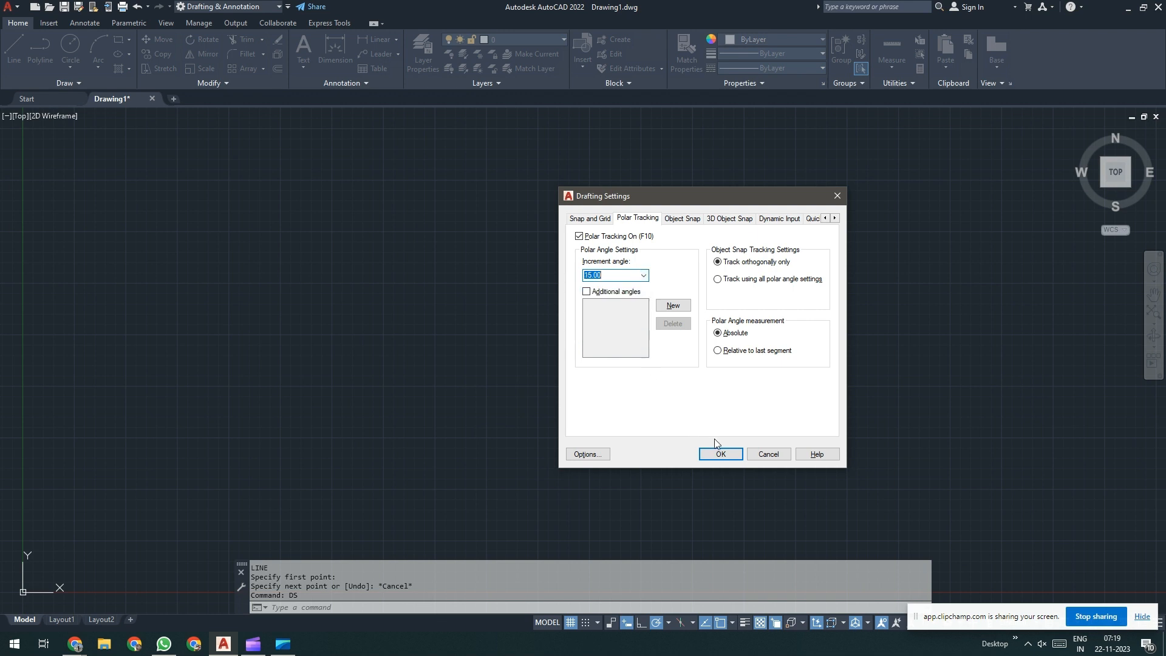
pyautogui.click(725, 454)
# Step: Preview a line at 15-degree polar increments, including 45°, and cancel it without placing an endpoint
pyautogui.write('l')
pyautogui.press('Return')
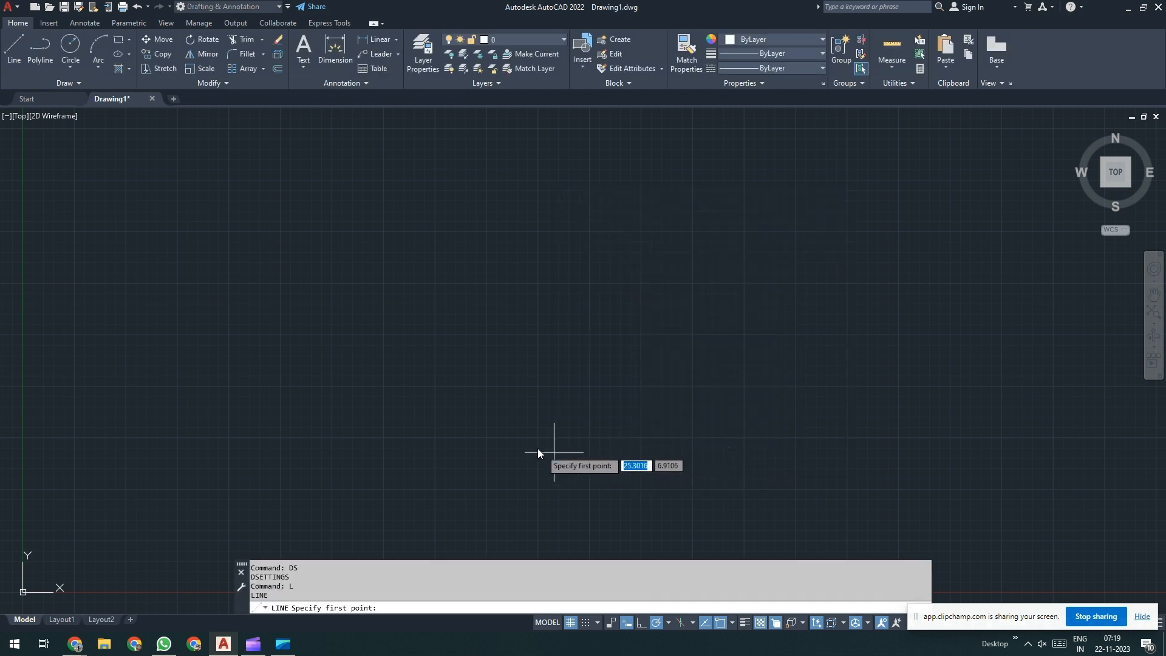
pyautogui.click(521, 437)
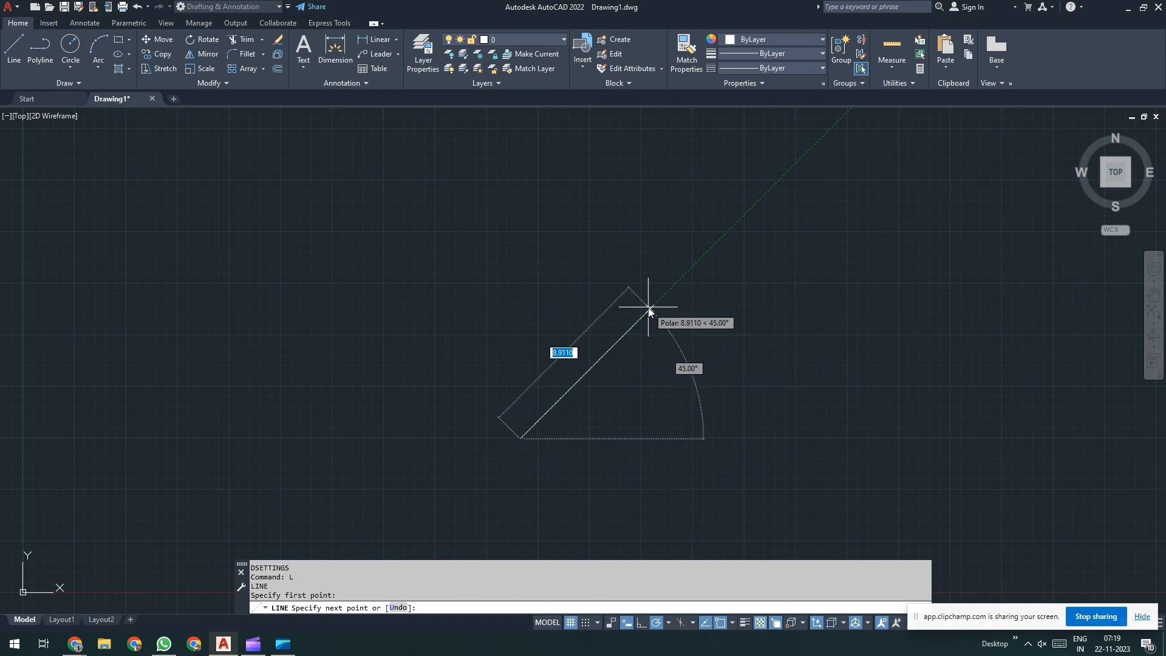
pyautogui.press('Escape')
# Step: Enable additional angles for polar tracking and add a 20-degree angle
pyautogui.write('ds')
pyautogui.press('Return')
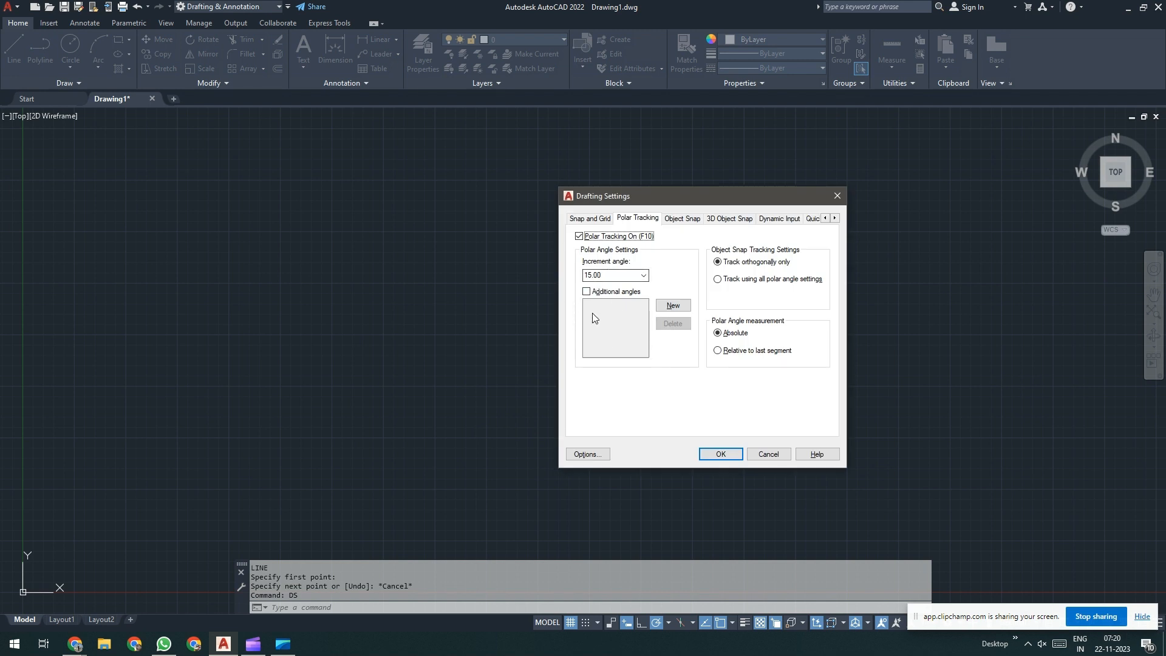
pyautogui.click(586, 292)
pyautogui.click(672, 306)
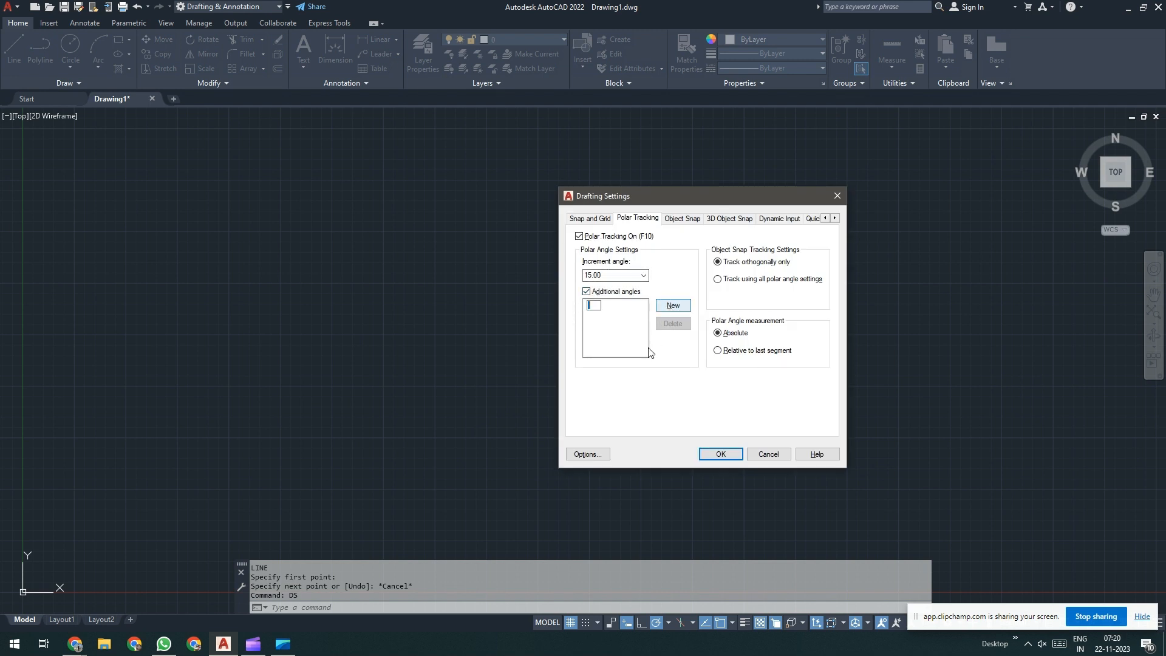
pyautogui.write('20')
pyautogui.click(735, 456)
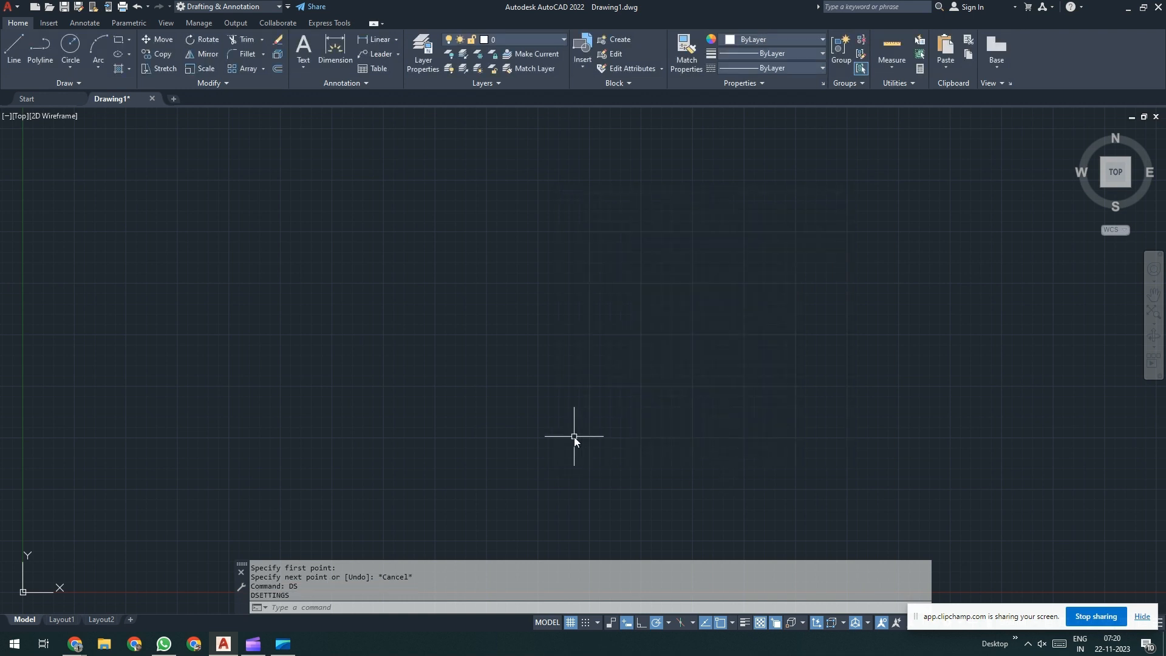
# Step: Preview a line to test polar tracking with the additional 20° angle, then cancel it
pyautogui.write('L')
pyautogui.press('Return')
pyautogui.click(548, 417)
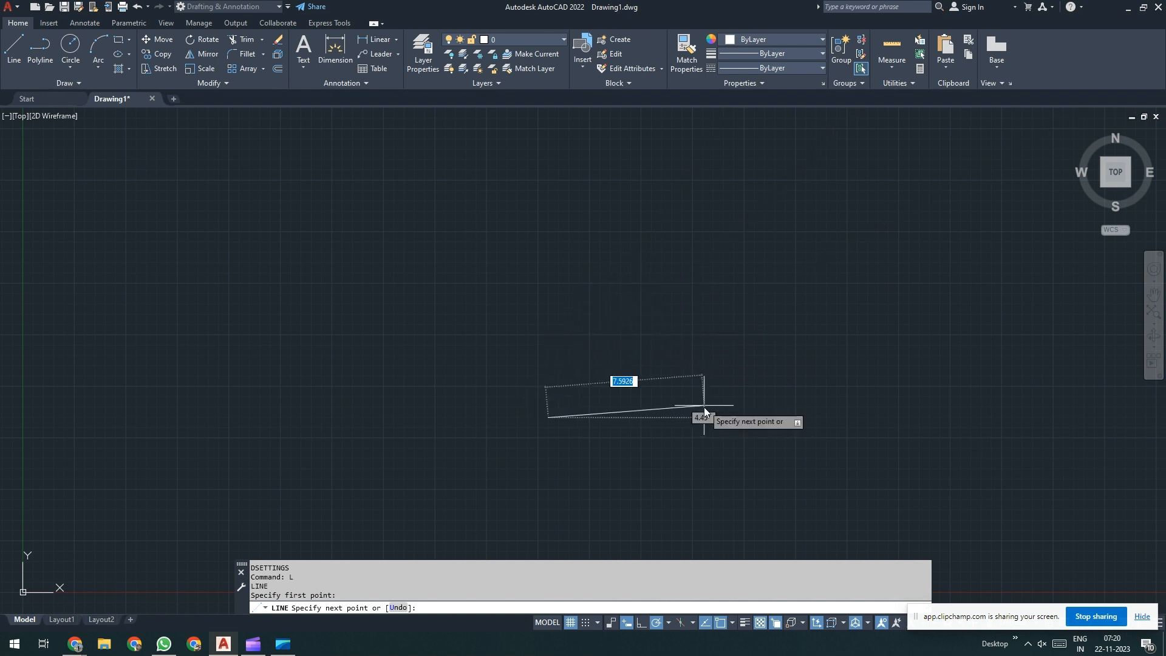
pyautogui.press('Escape')
# Step: Review the polar tracking increment and additional angles in the drafting settings without changing them
pyautogui.write('ds')
pyautogui.press('Return')
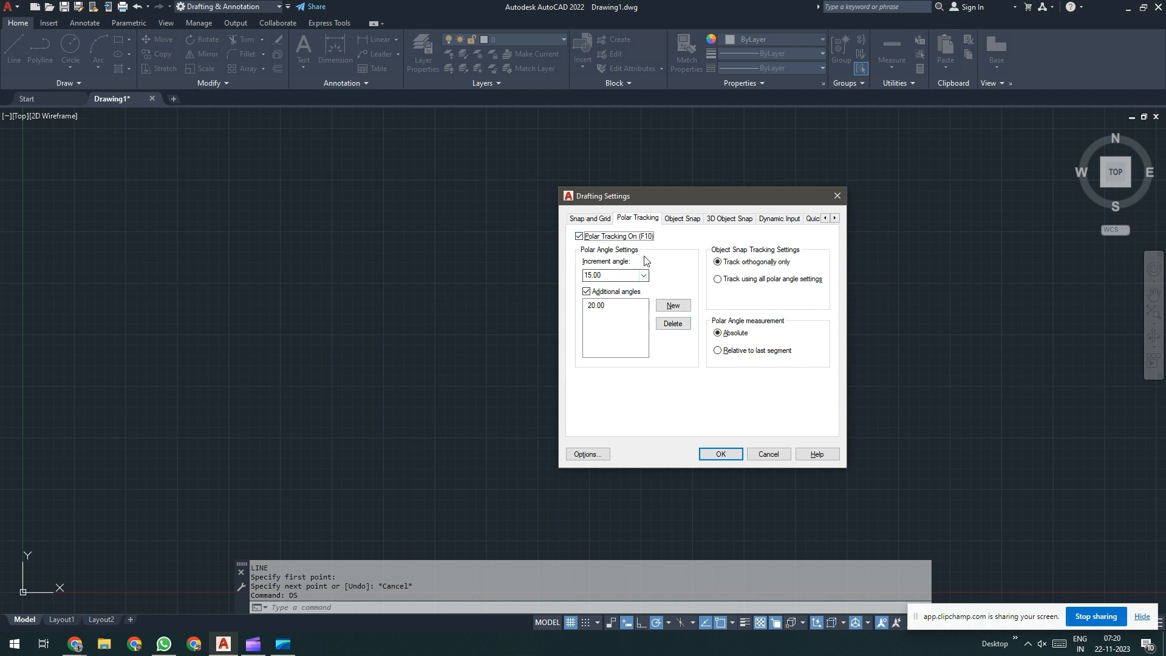
pyautogui.click(713, 454)
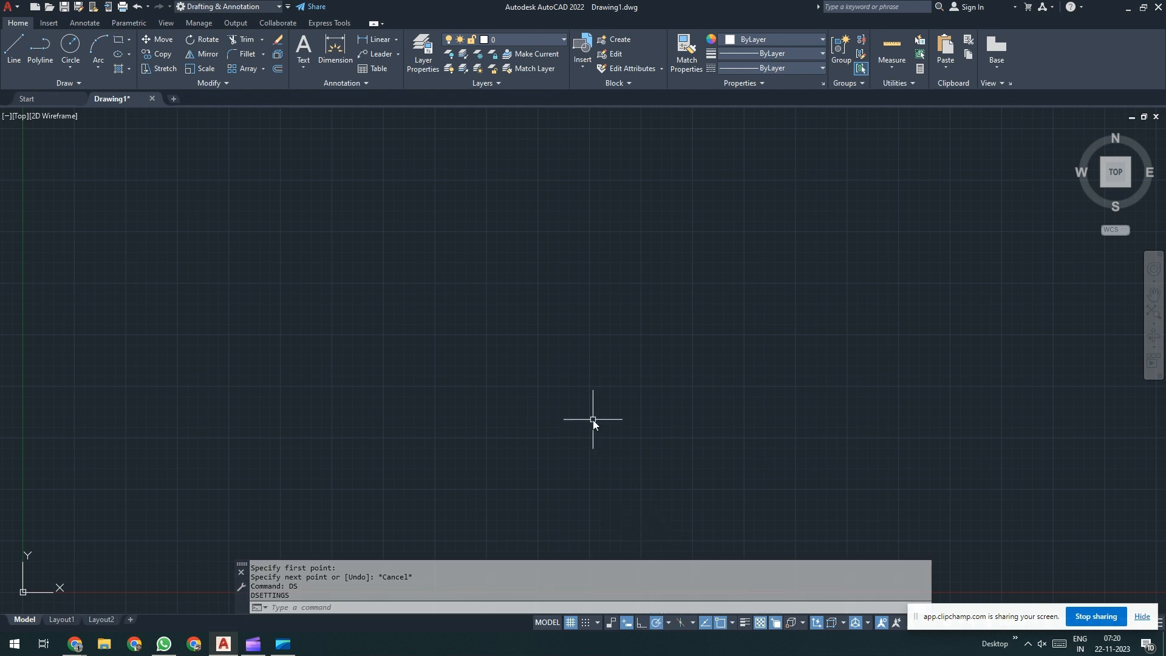
pyautogui.write('ds')
pyautogui.press('Return')
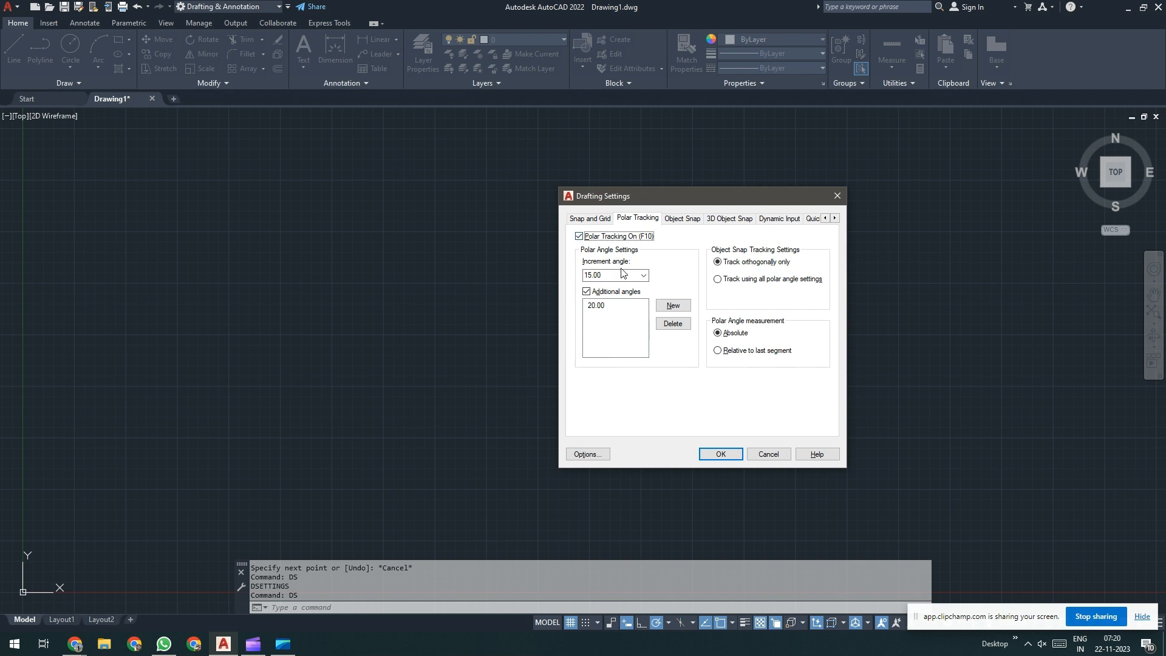
pyautogui.press('Escape')
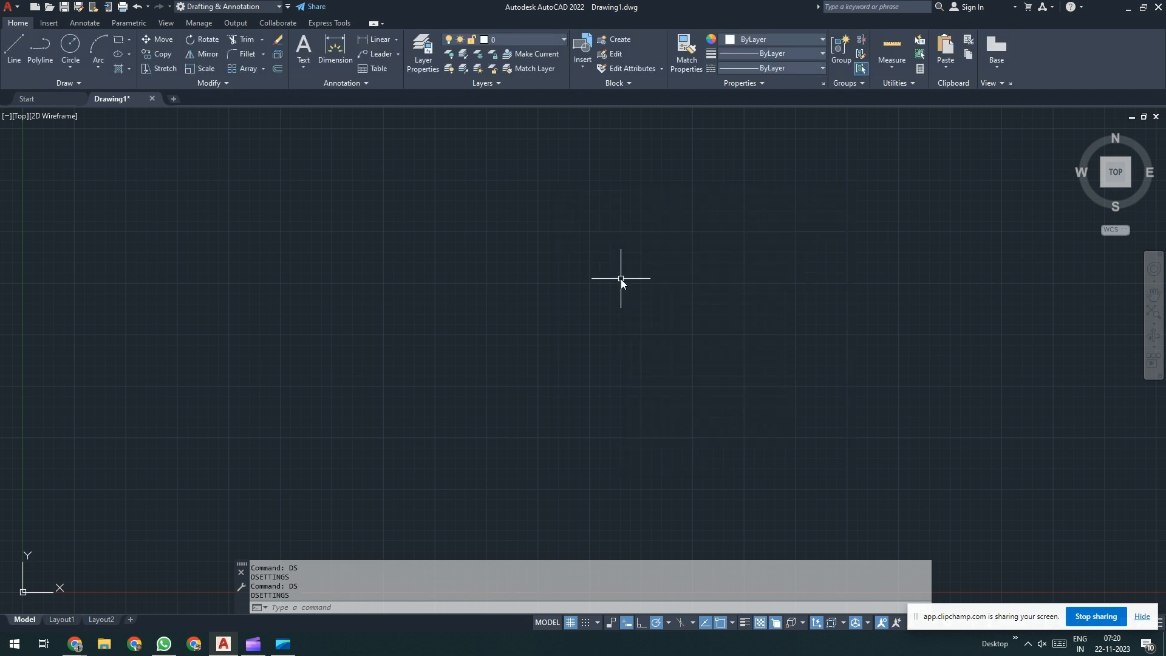
# Step: Switch Ortho mode on, then switch back to polar tracking
pyautogui.click(642, 622)
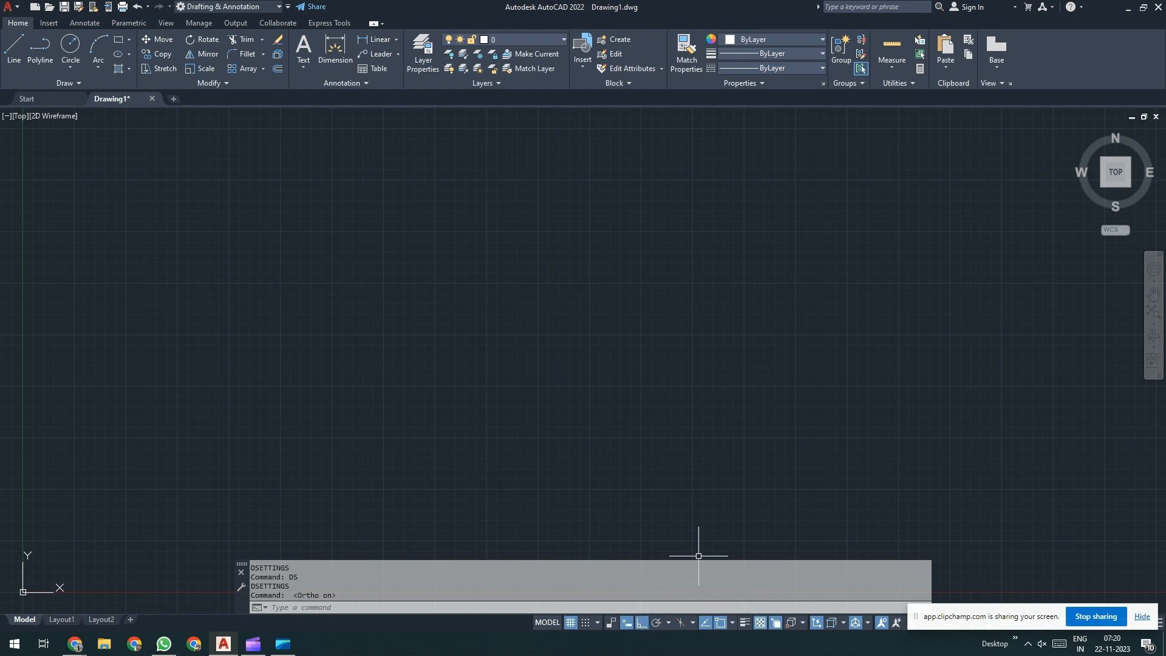
pyautogui.click(657, 622)
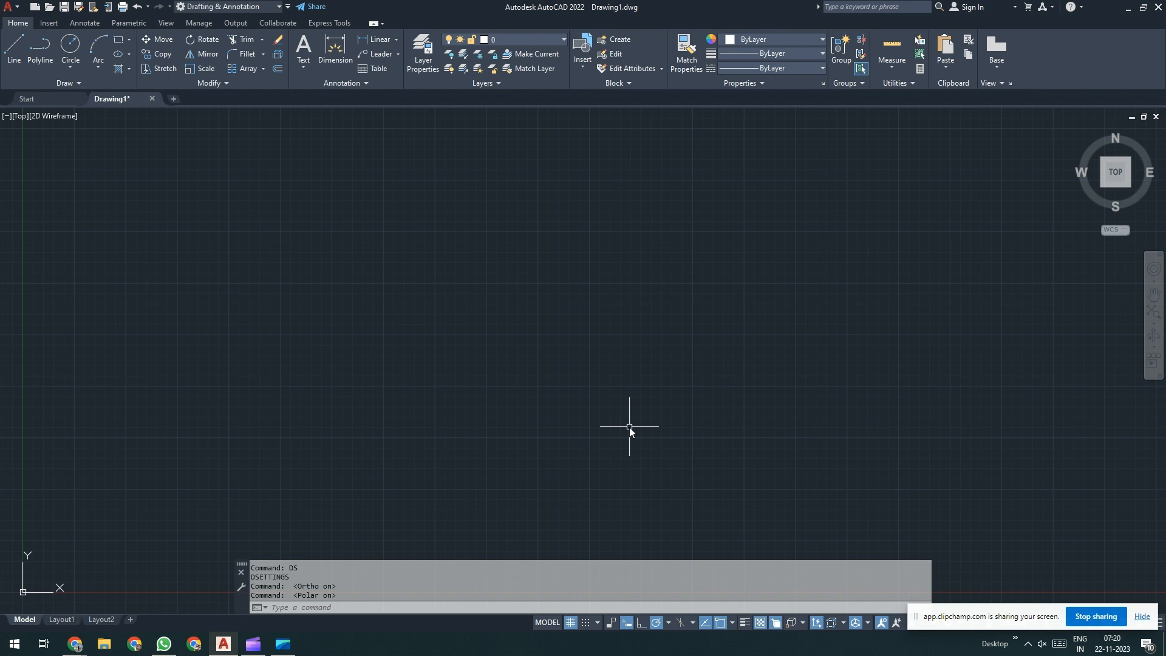
# Step: Set the snap type to PolarSnap with a polar distance of 10 and turn snap on
pyautogui.write('DS')
pyautogui.press('Return')
pyautogui.click(587, 219)
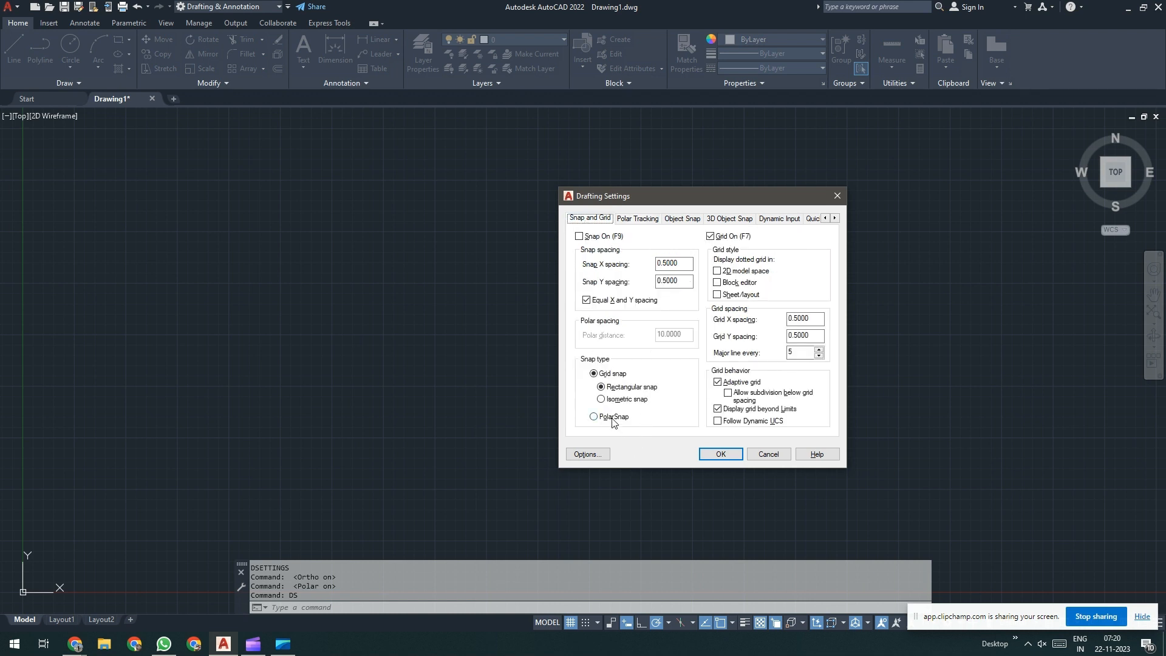
pyautogui.click(637, 219)
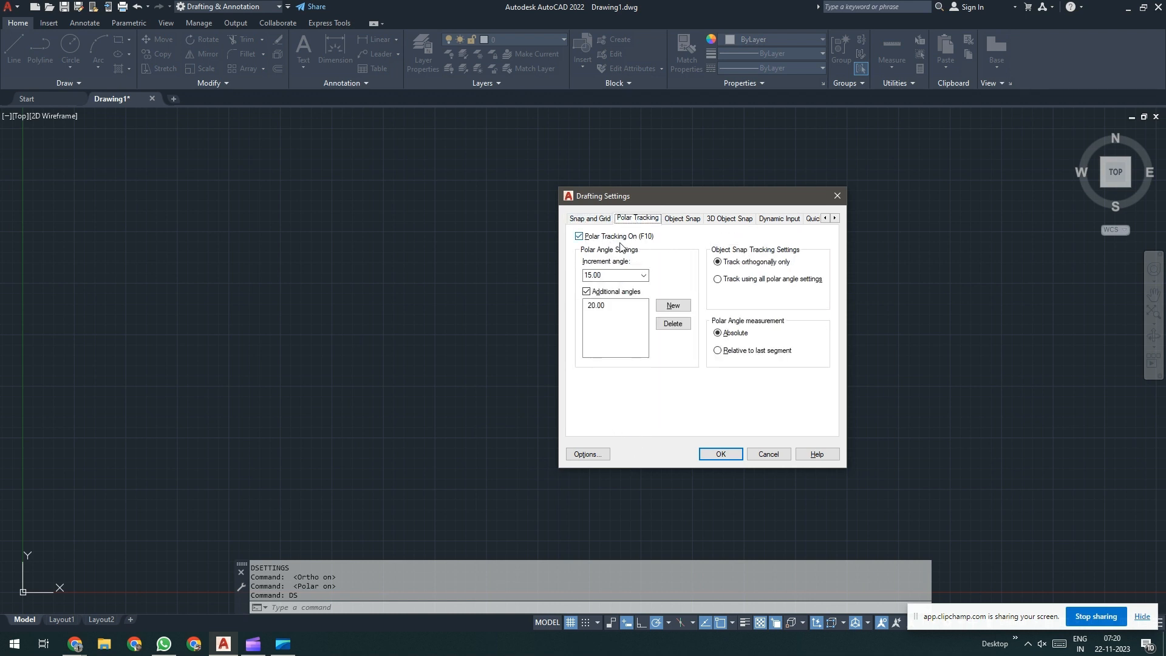
pyautogui.click(598, 218)
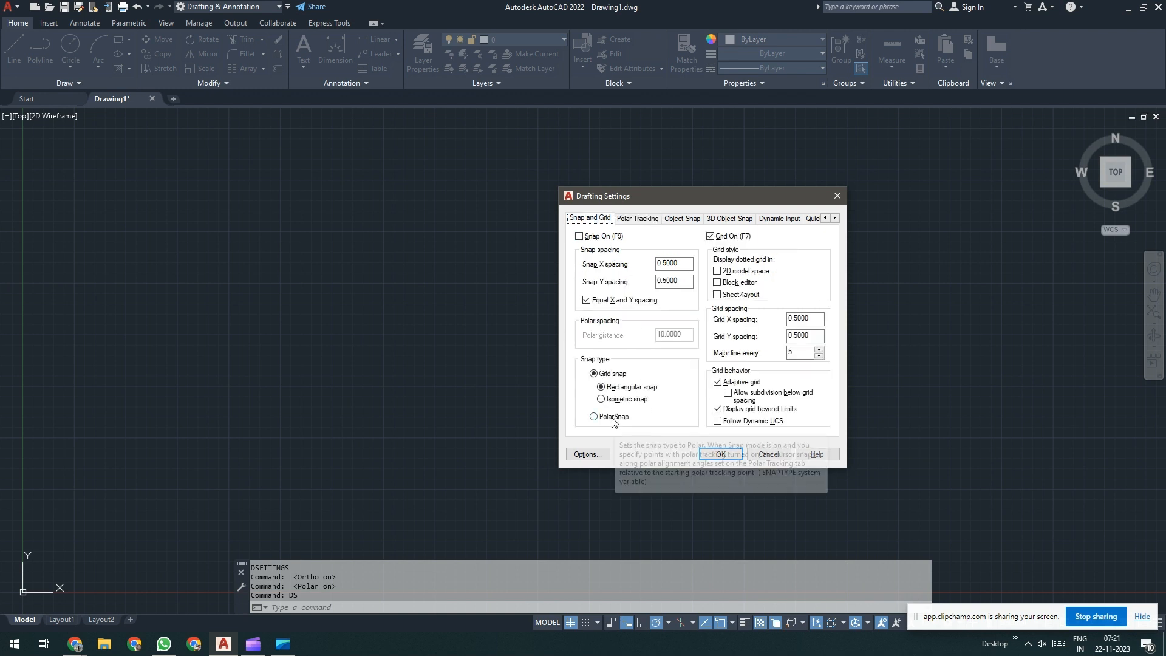
pyautogui.click(594, 417)
pyautogui.moveTo(683, 334); pyautogui.dragTo(636, 330)
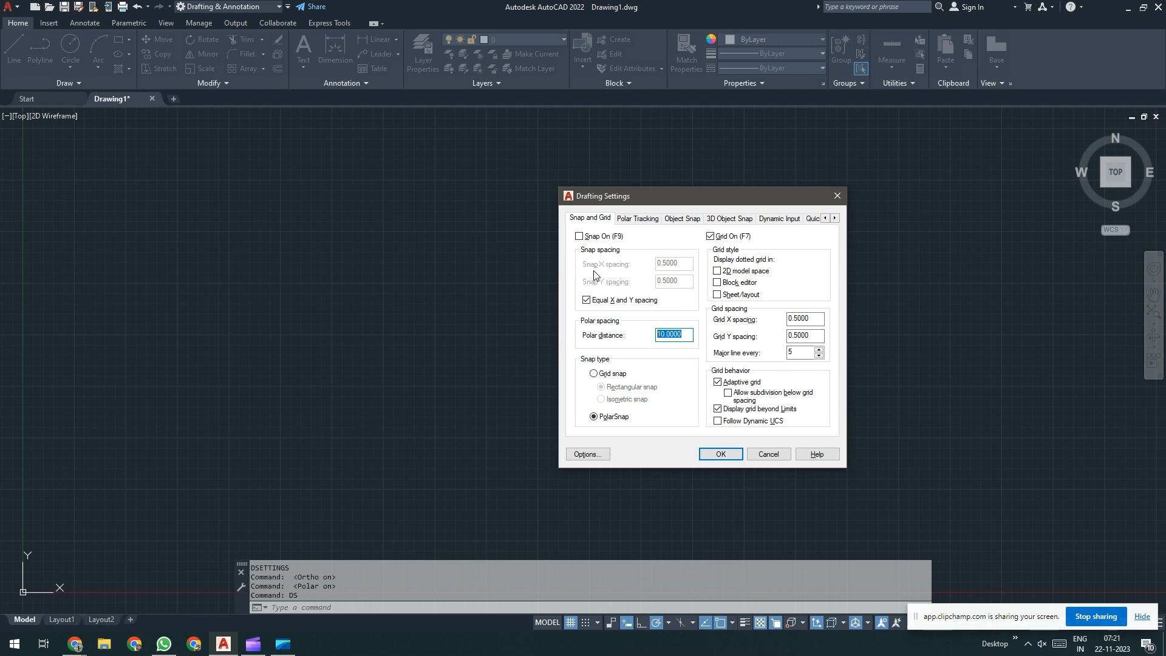
pyautogui.click(586, 239)
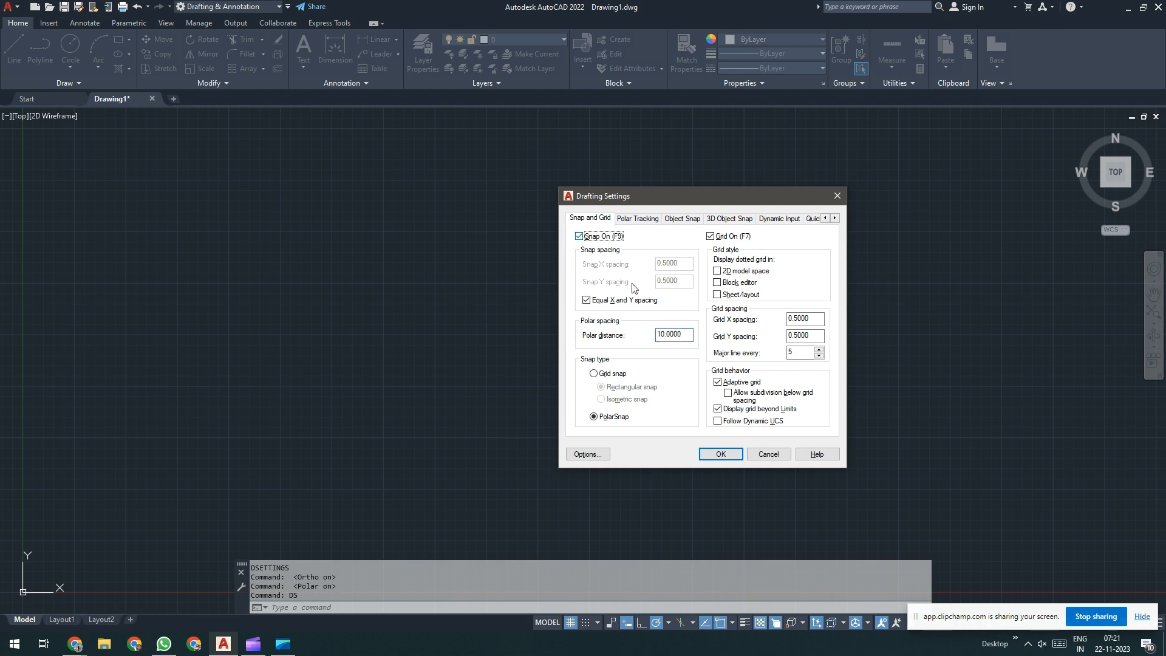
pyautogui.click(720, 452)
# Step: Preview a line snapping in 10-unit steps along the 15° polar path, then cancel it
pyautogui.write('l')
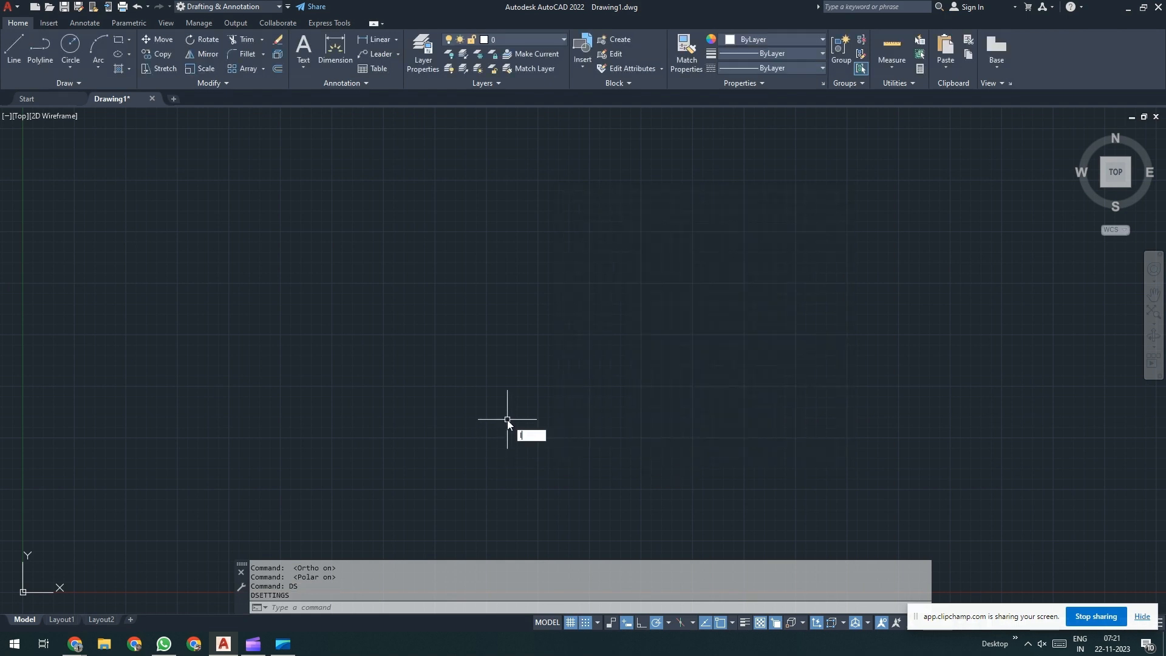
pyautogui.press('Return')
pyautogui.click(550, 403)
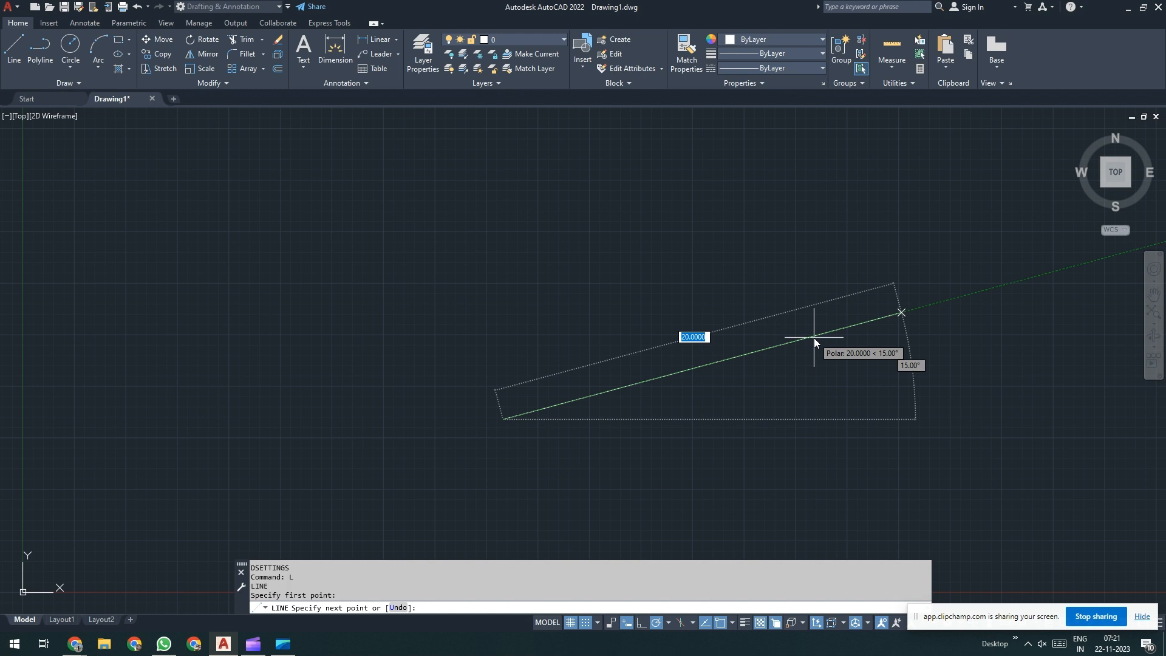
pyautogui.press('Escape')
# Step: Turn snap off and set the snap type back to Grid snap in the drafting settings
pyautogui.write('ds')
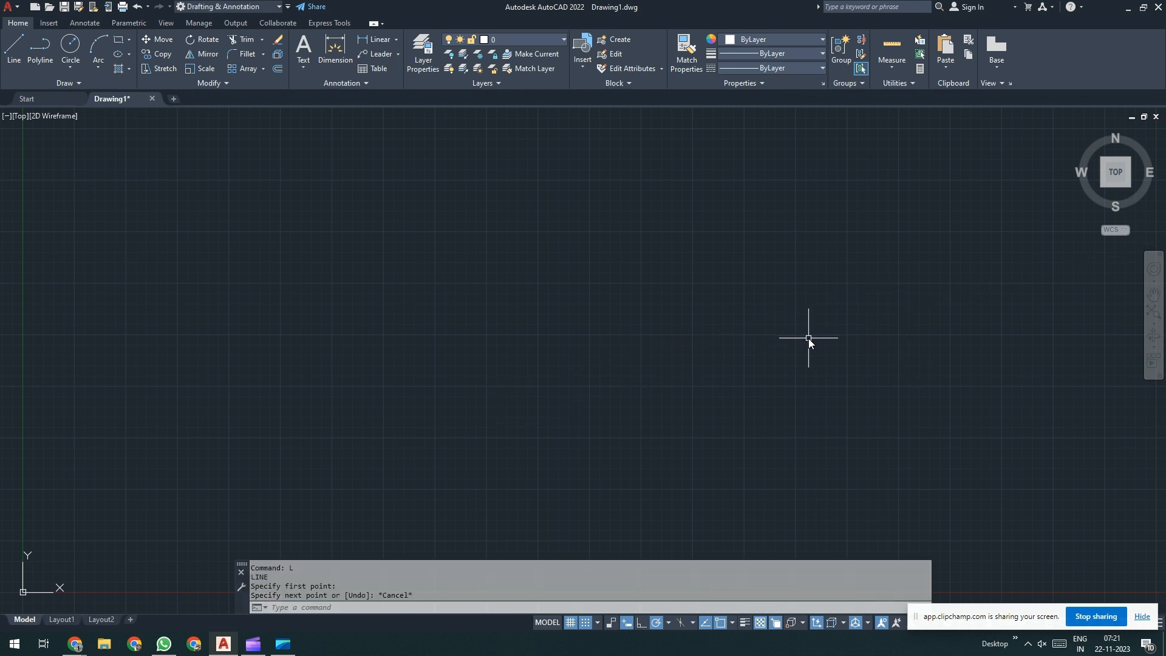
pyautogui.press('Return')
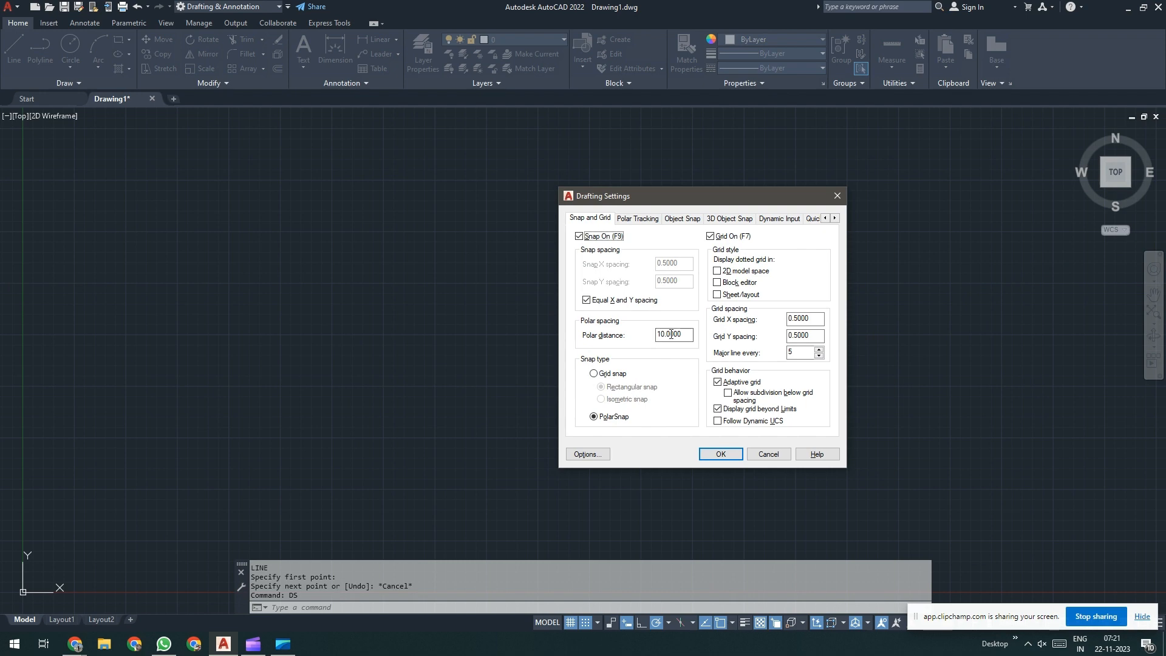
pyautogui.doubleClick(685, 335)
pyautogui.moveTo(688, 203); pyautogui.dragTo(584, 224)
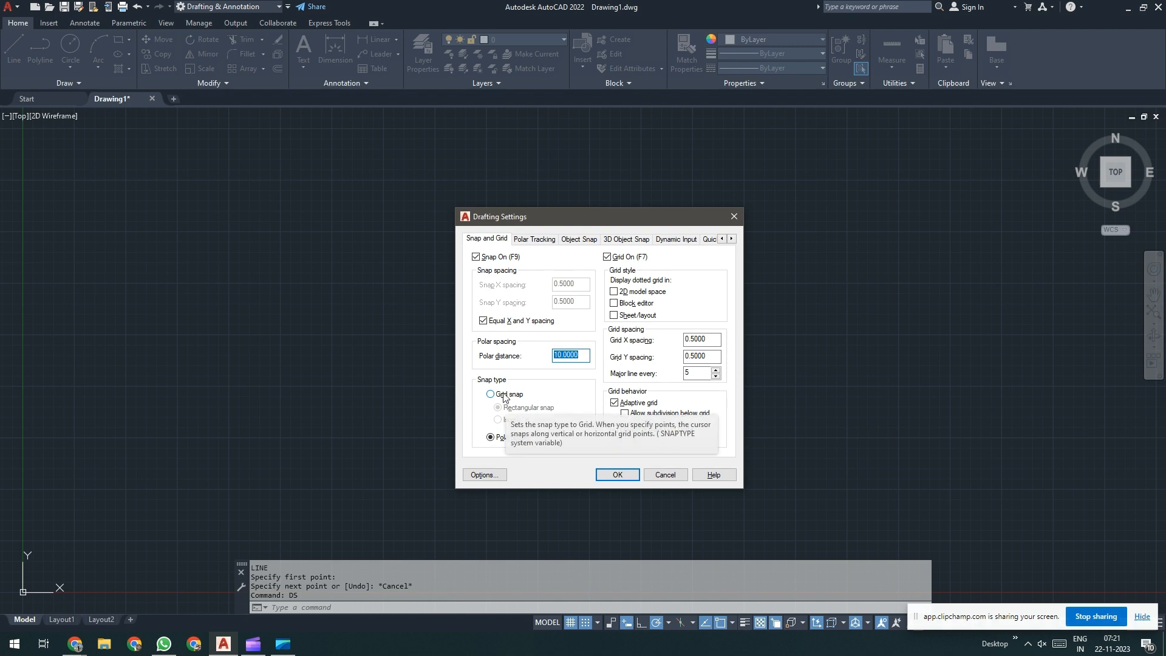
pyautogui.click(480, 258)
pyautogui.click(478, 257)
pyautogui.click(504, 394)
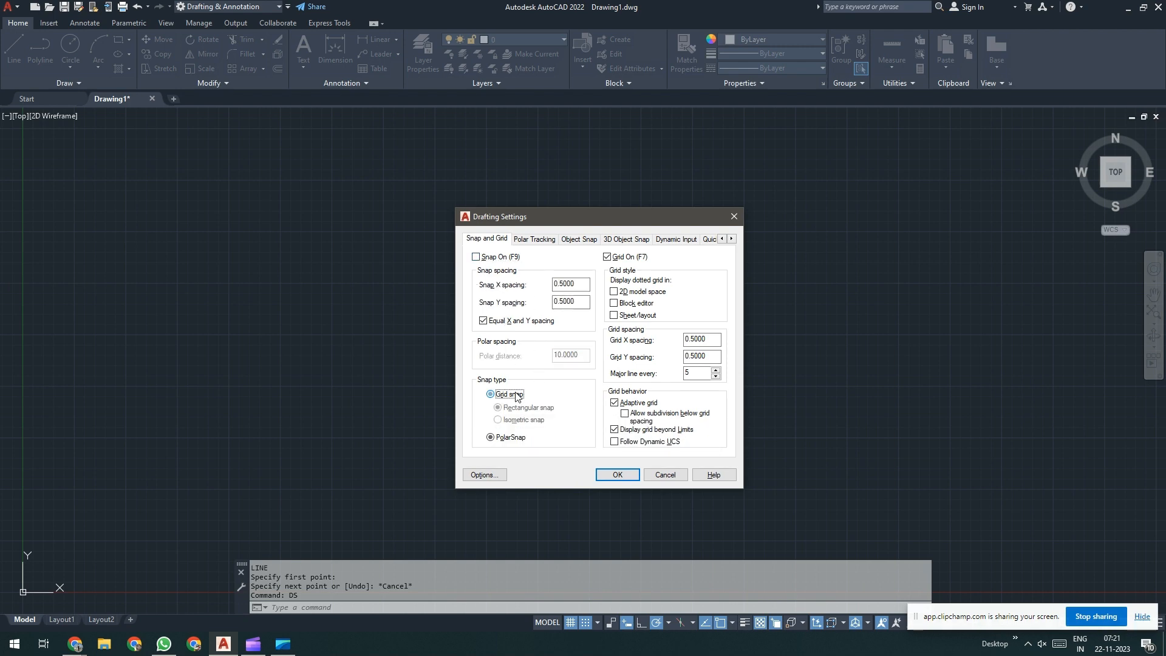
# Step: Delete the additional 20-degree angle from the polar tracking settings, leaving polar tracking on
pyautogui.click(536, 239)
pyautogui.click(477, 257)
pyautogui.click(477, 257)
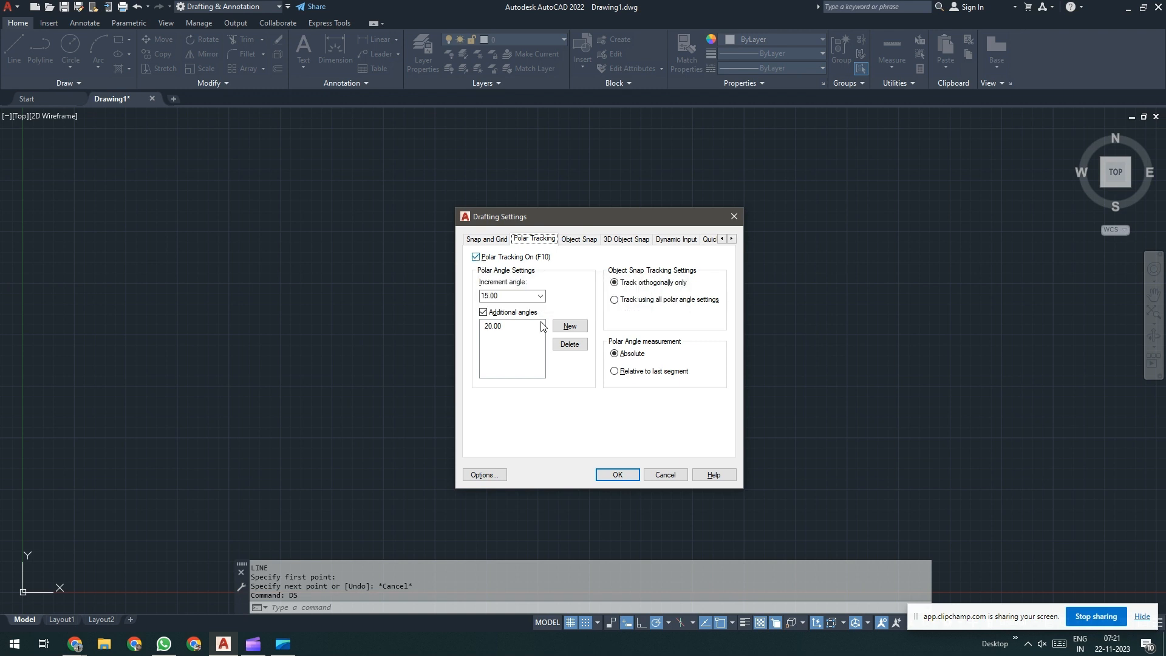
pyautogui.click(493, 326)
pyautogui.click(570, 345)
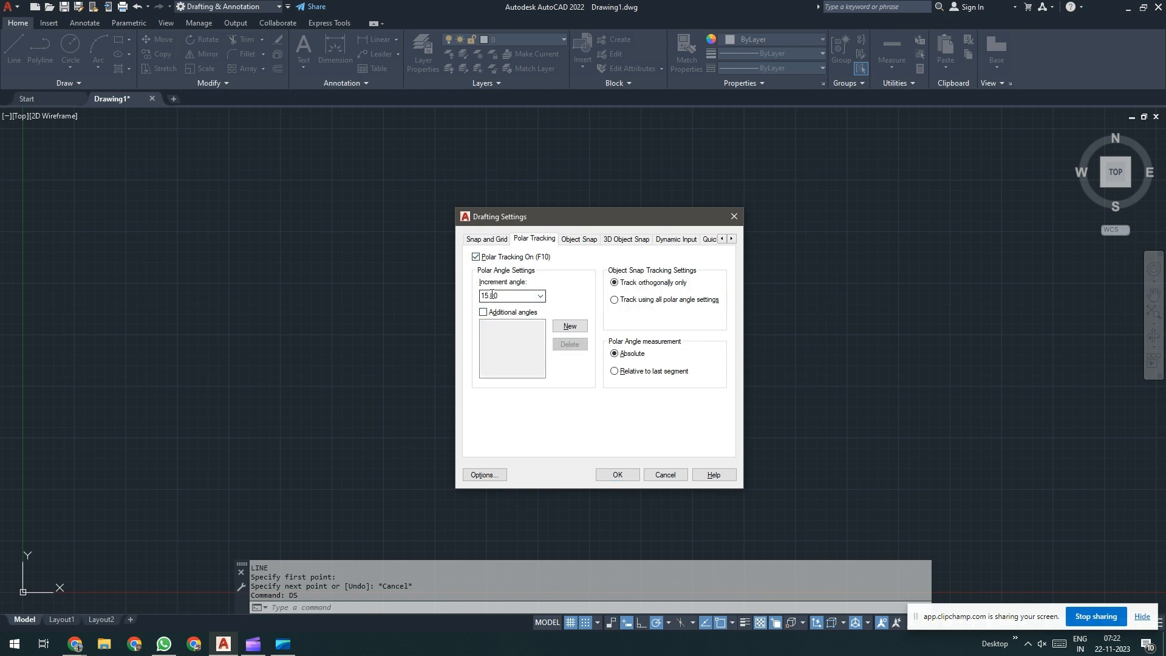
# Step: Set the polar increment angle to 30 degrees, turn polar tracking off and apply the drafting settings
pyautogui.click(540, 296)
pyautogui.click(501, 323)
pyautogui.click(502, 260)
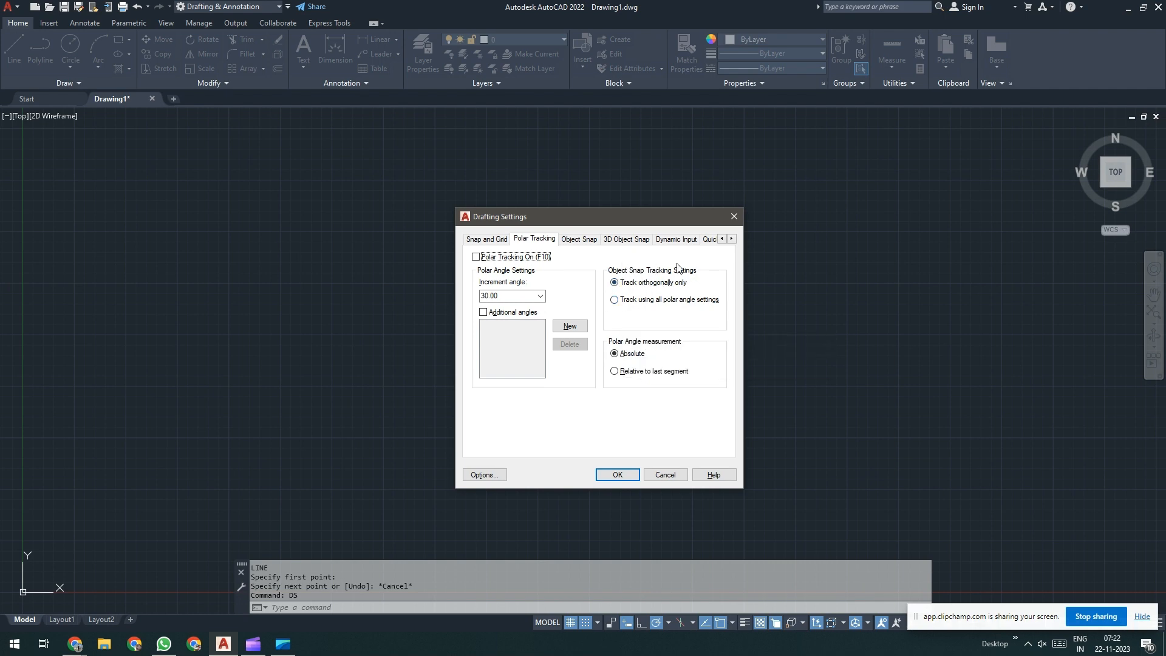
pyautogui.click(580, 239)
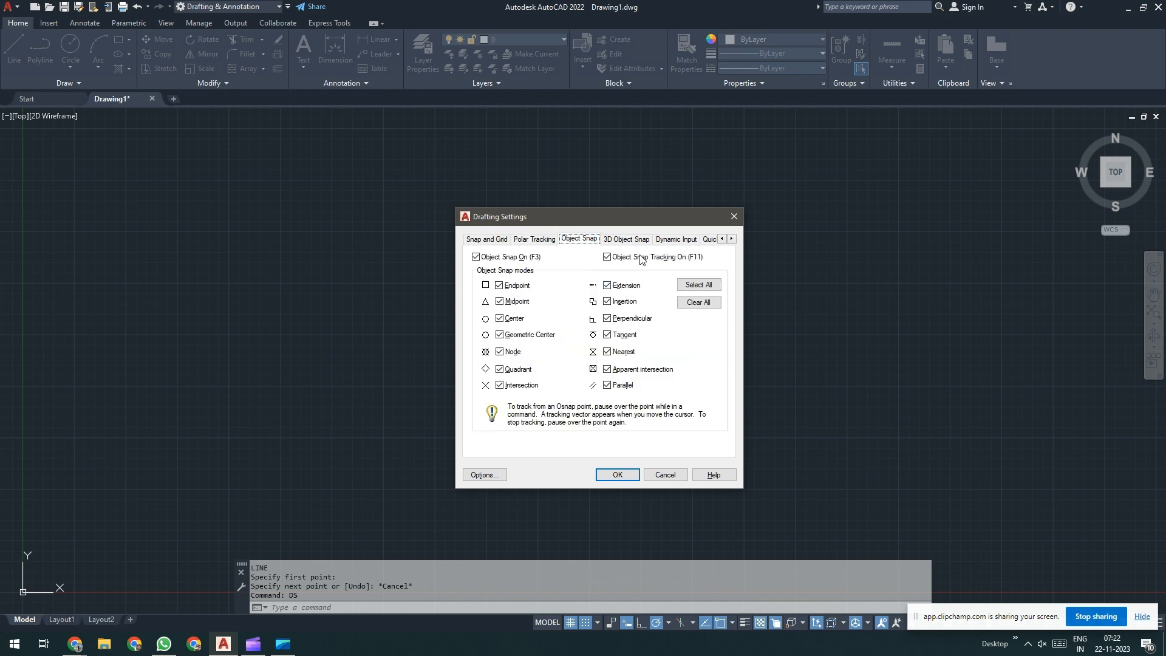
pyautogui.click(617, 475)
# Step: Draw a single steep line slanting down to the right near the middle of the drawing area
pyautogui.write('L')
pyautogui.press('Return')
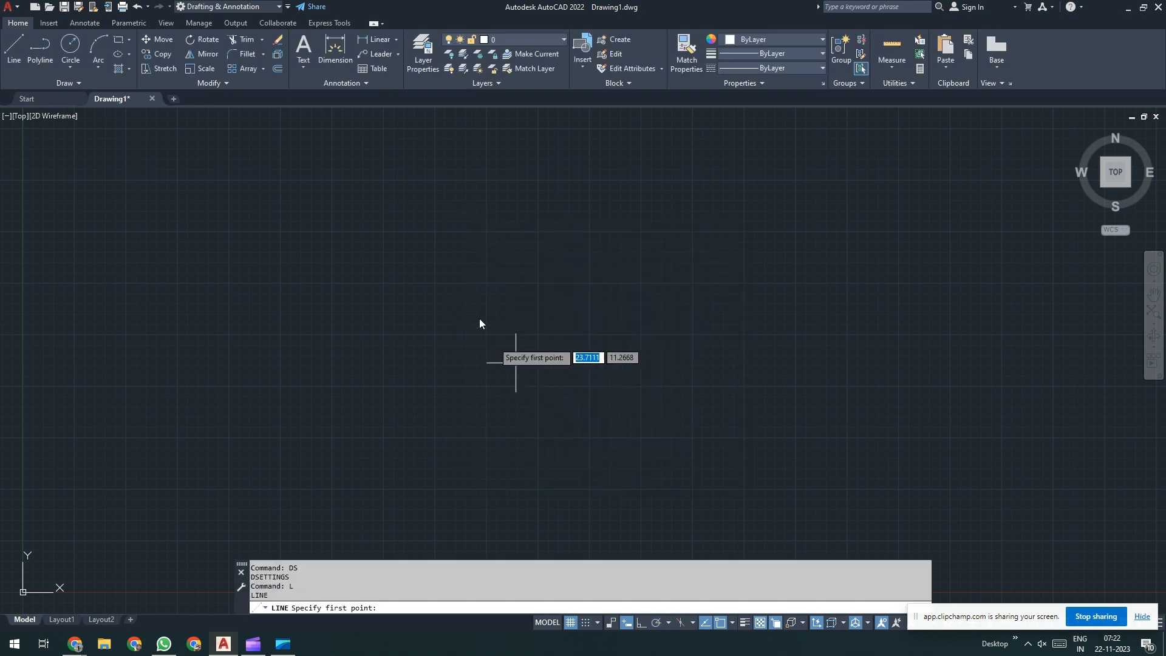
pyautogui.click(457, 272)
pyautogui.click(502, 437)
pyautogui.press('Return')
# Step: Examine the object snap tracking option and the object snap tracking choices of the polar tracking settings
pyautogui.press('Return')
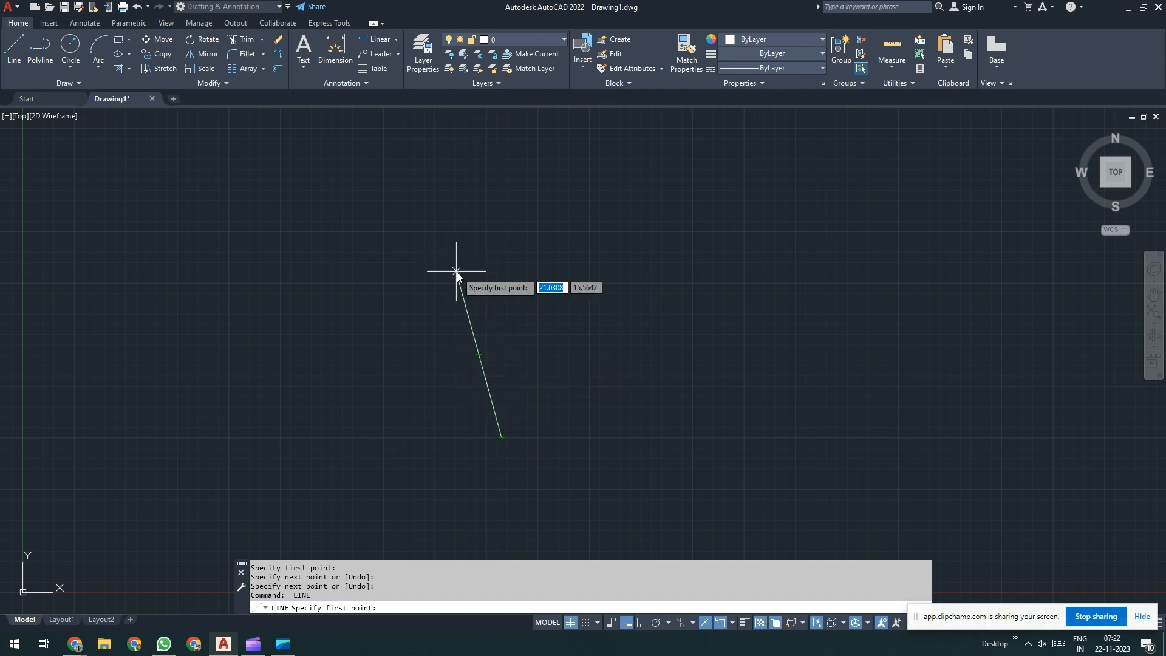
pyautogui.write('ds')
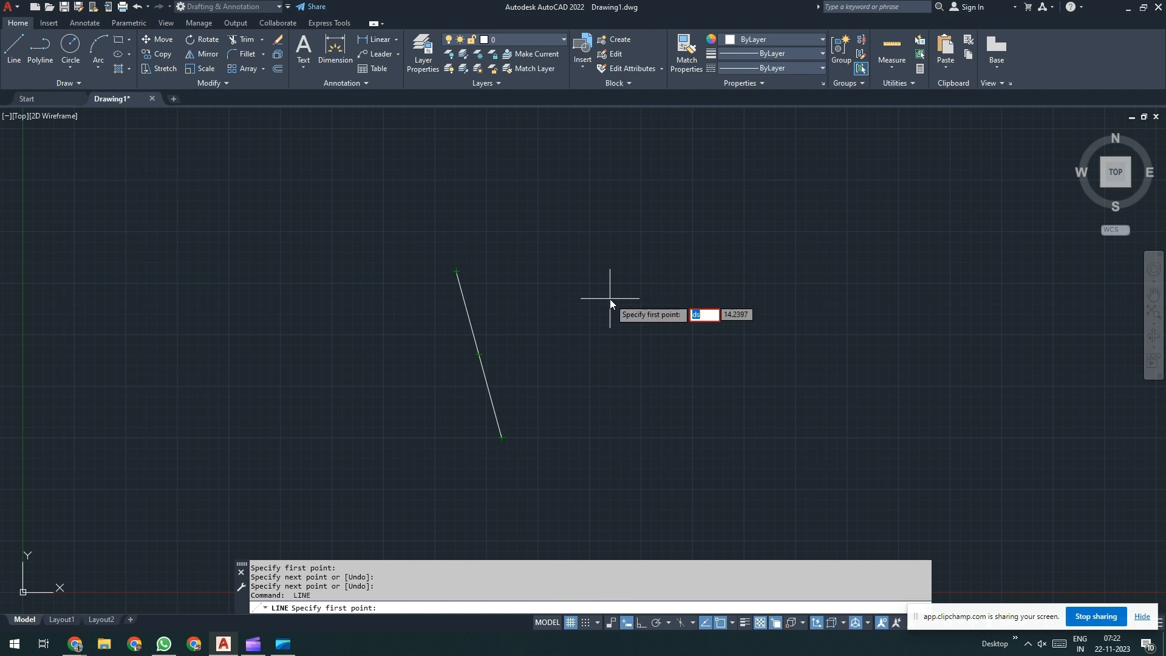
pyautogui.press('Return')
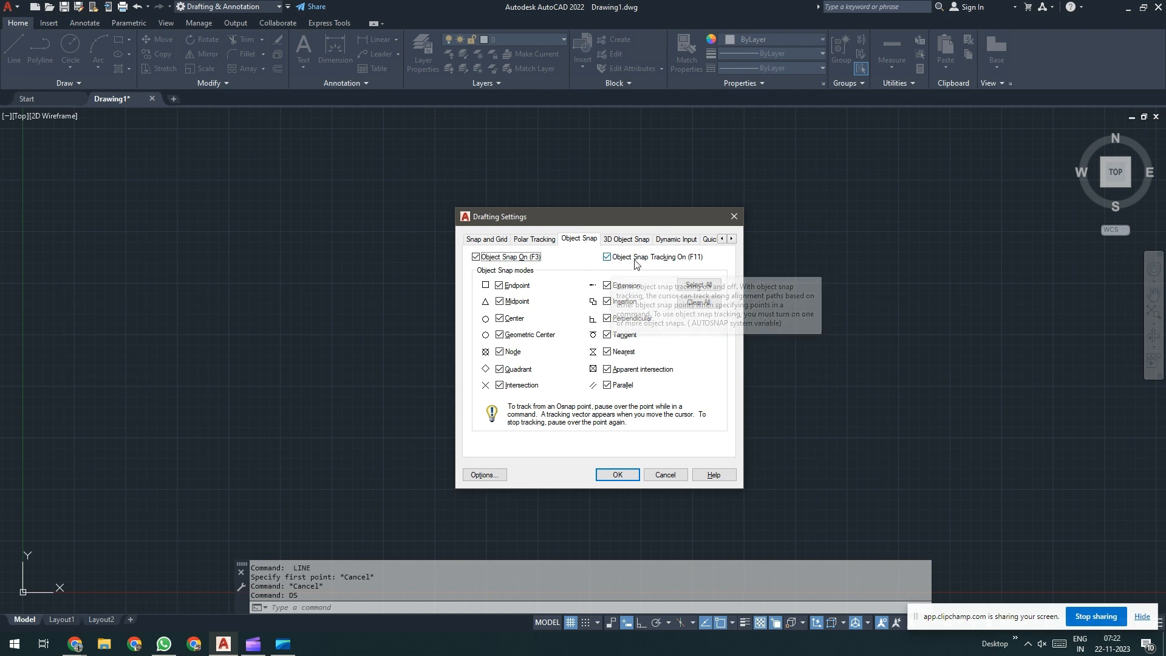
pyautogui.click(534, 241)
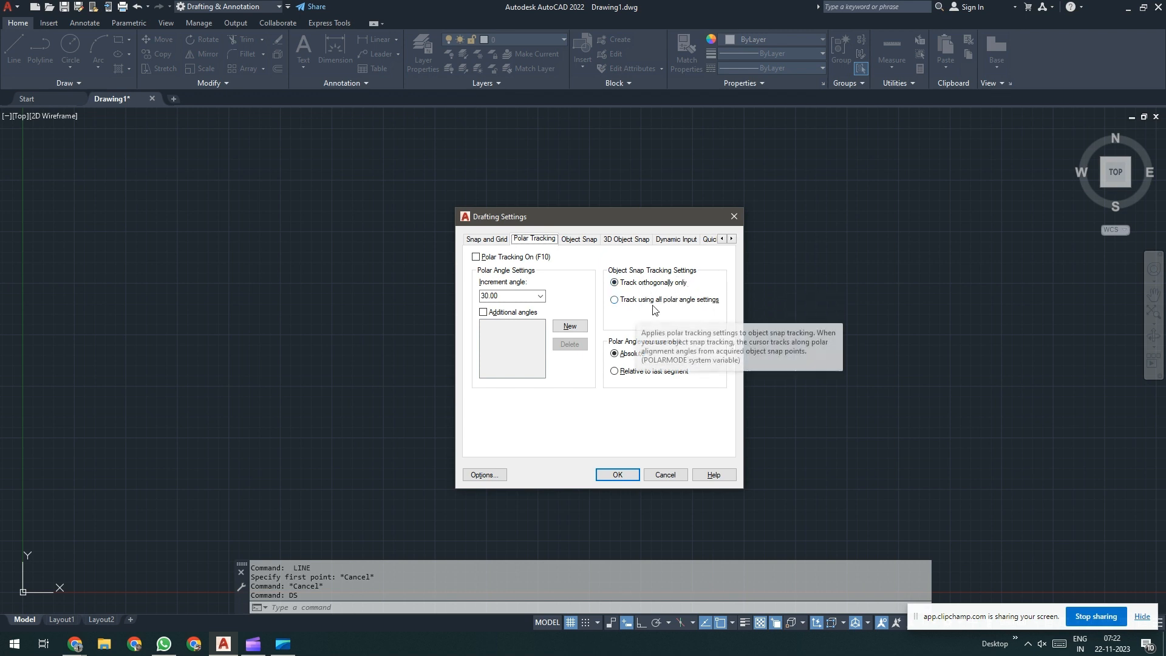
pyautogui.click(618, 475)
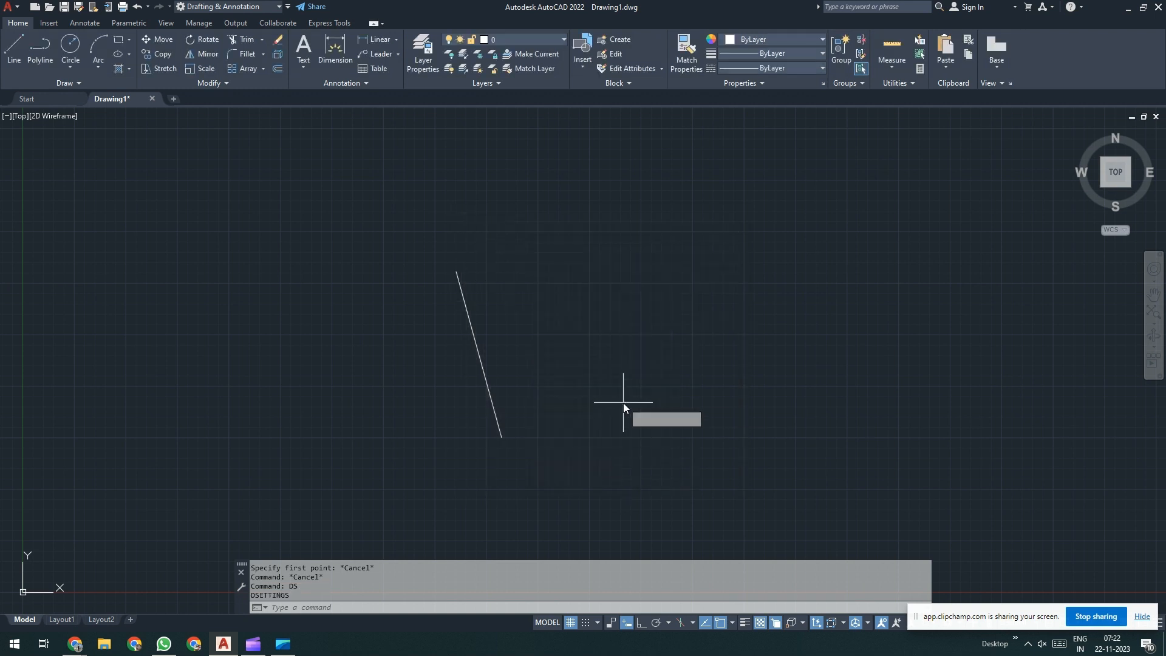
# Step: Preview a new line's first point with orthogonal-only object snap tracking, then cancel the line
pyautogui.write('l')
pyautogui.press('Return')
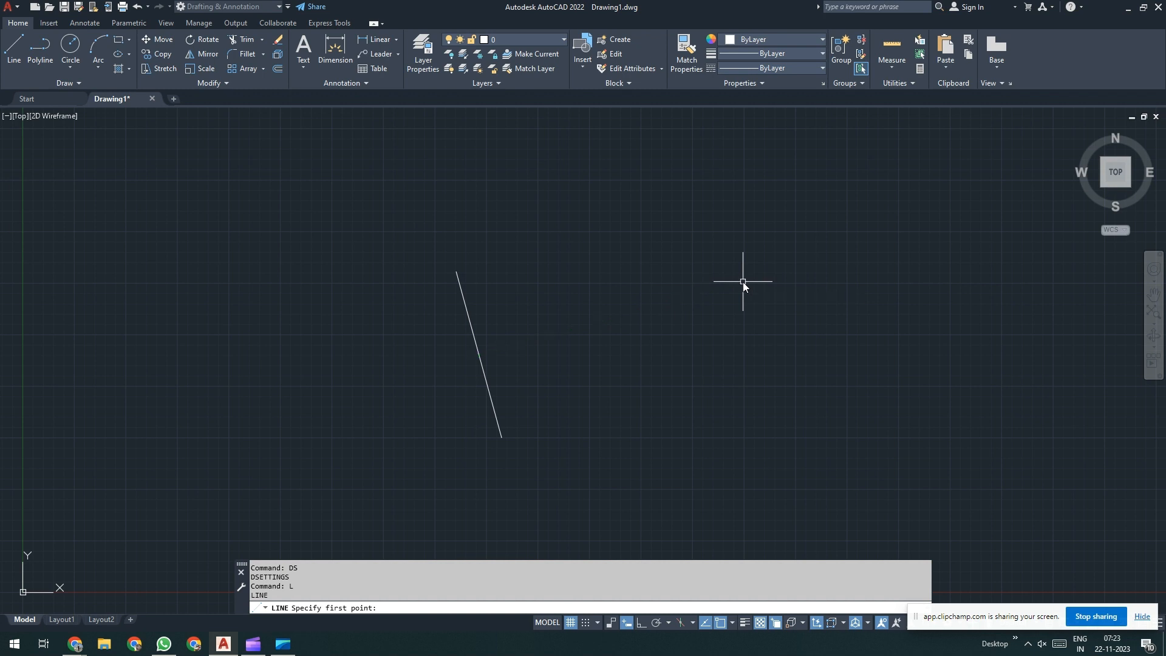
pyautogui.press('Escape')
# Step: Set object snap tracking to track using all polar angle settings
pyautogui.write('DS')
pyautogui.press('Return')
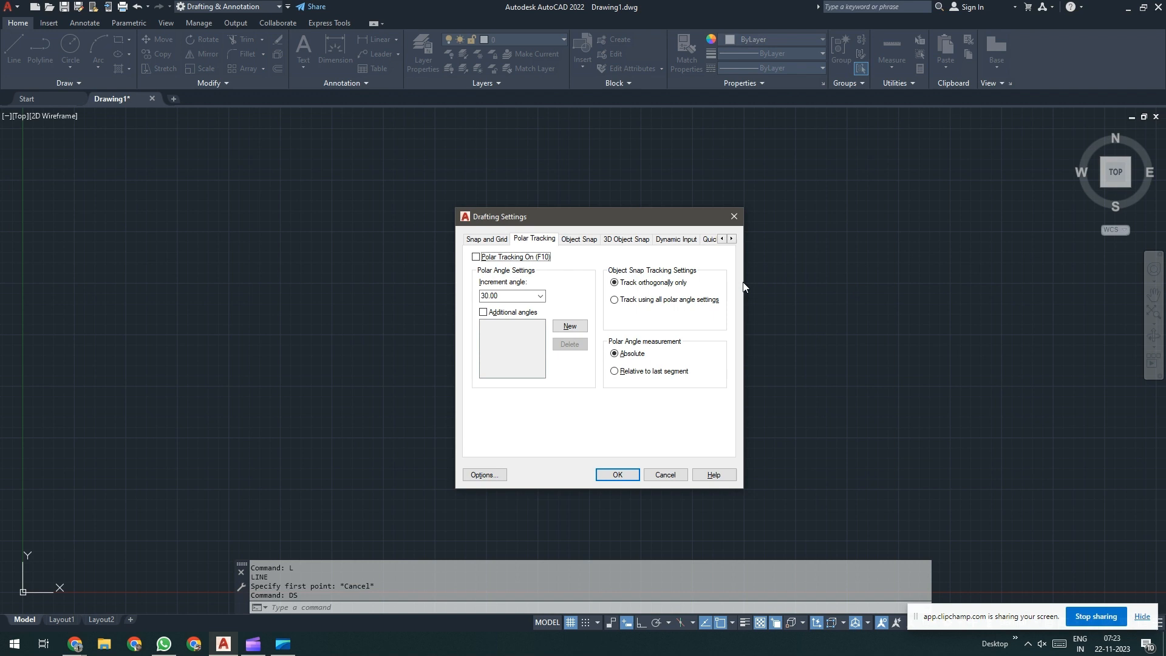
pyautogui.click(660, 303)
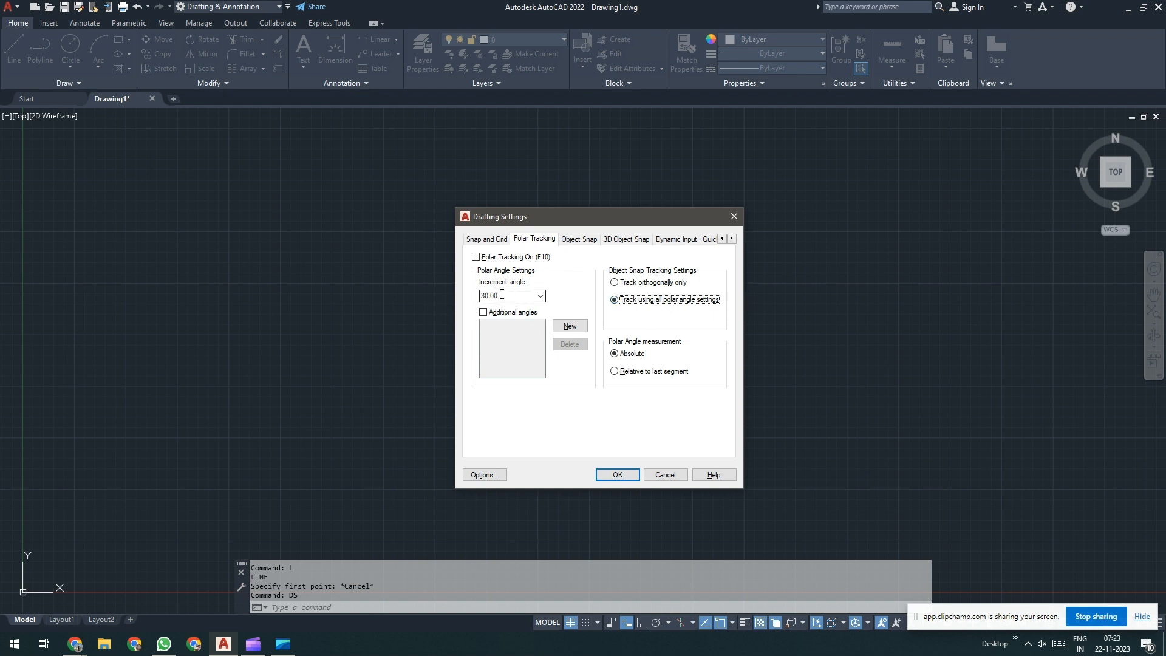
pyautogui.click(631, 477)
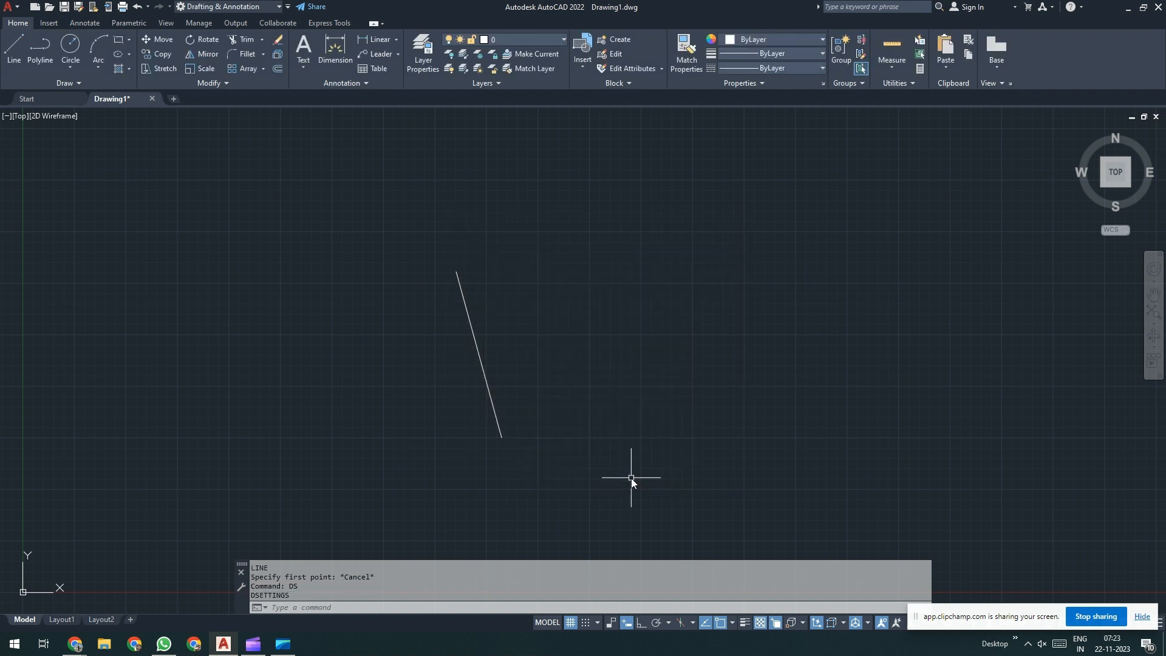
# Step: Preview a new line's first point with object snap tracking on all polar angles, then cancel the line
pyautogui.write('L')
pyautogui.press('Return')
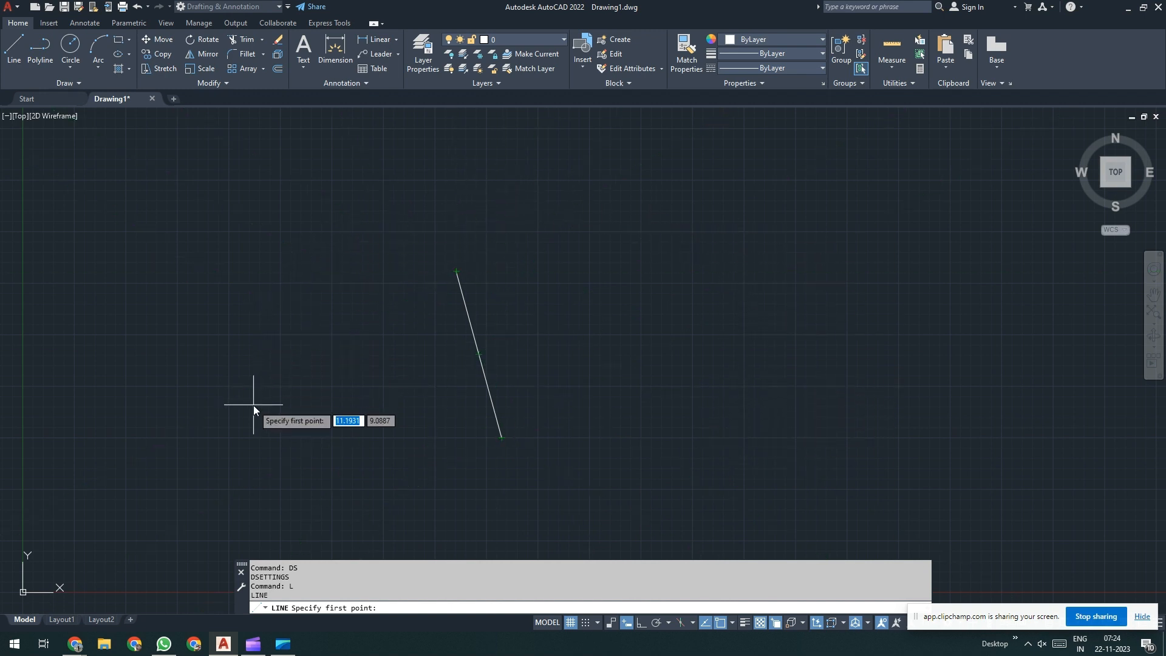
pyautogui.press('Escape')
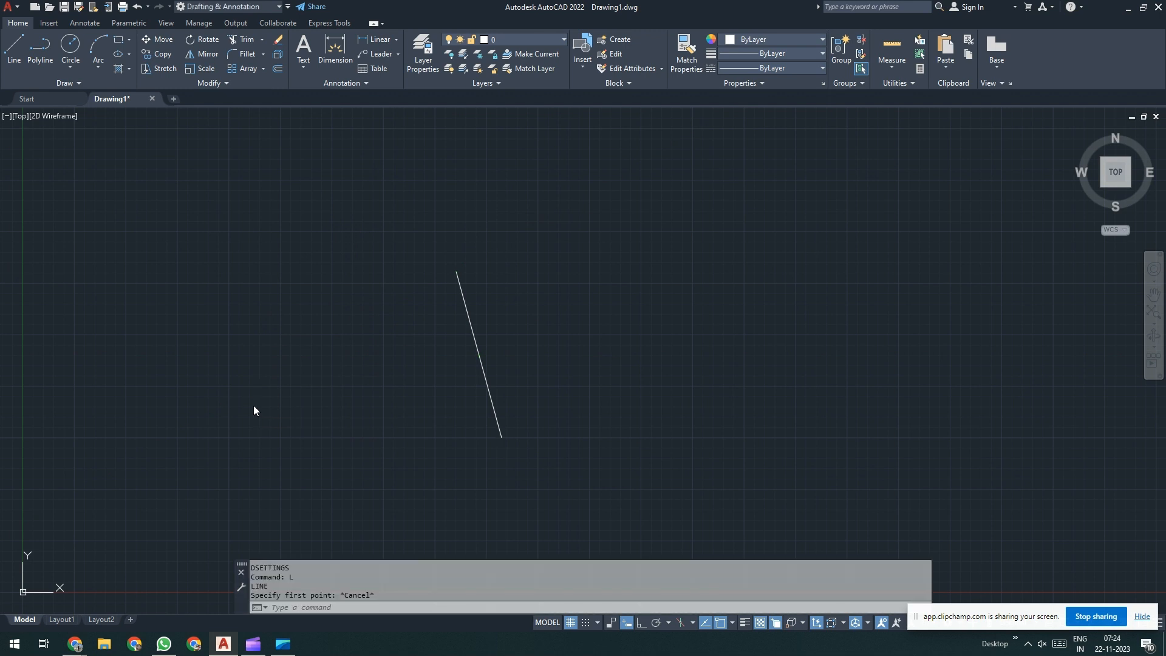
# Step: Set object snap tracking back to track orthogonally only in the drafting settings
pyautogui.write('ds')
pyautogui.press('Return')
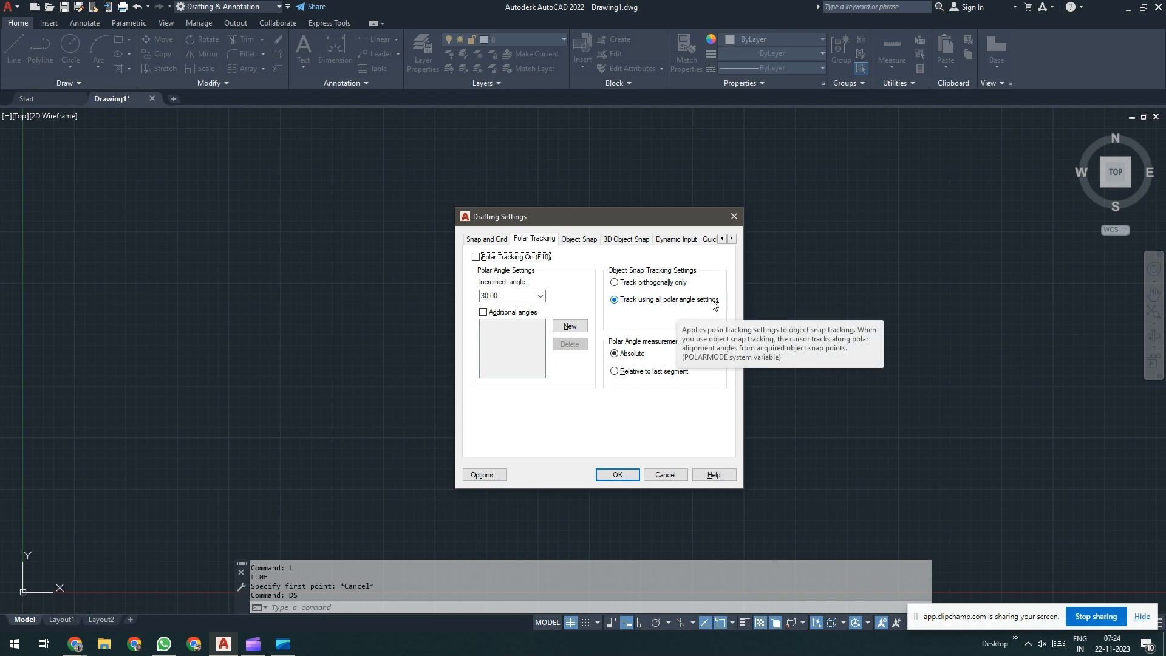
pyautogui.click(540, 296)
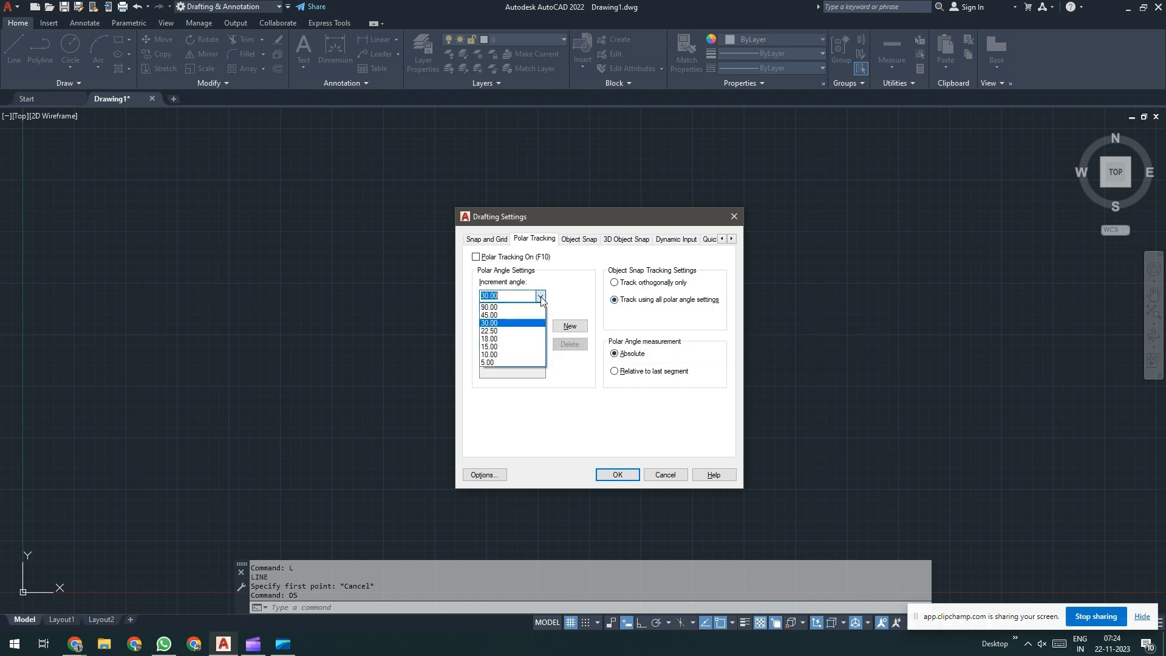
pyautogui.click(550, 299)
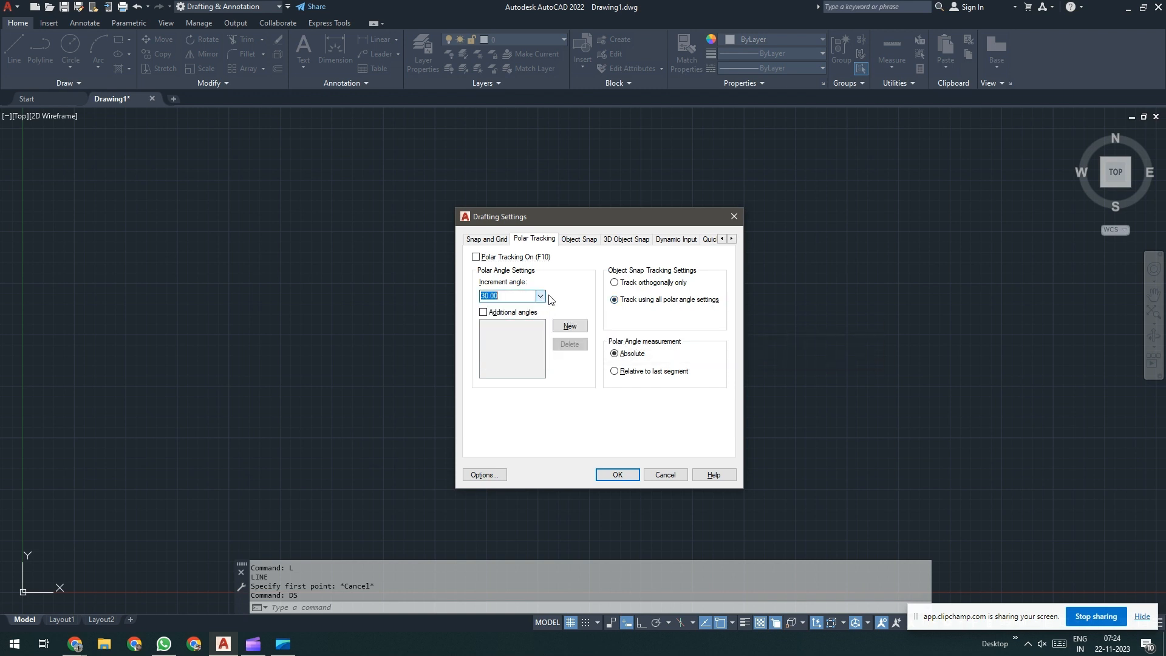
pyautogui.click(624, 284)
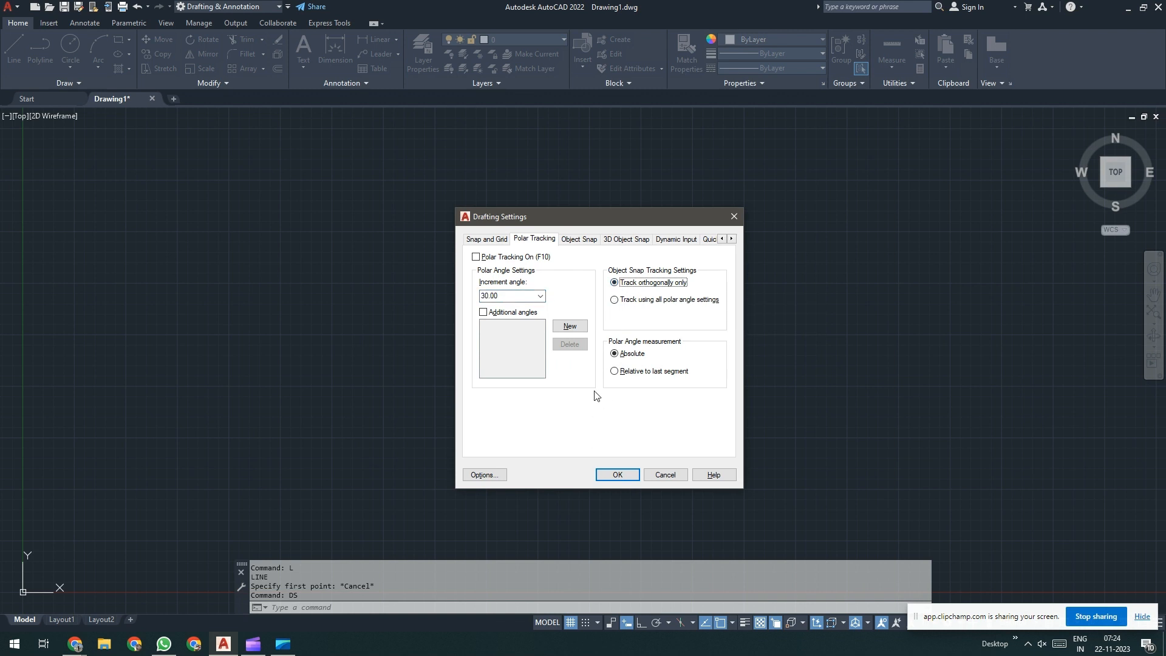
pyautogui.click(617, 474)
# Step: Preview a line's first point tracked from the upper endpoint of the slanted line, then cancel it
pyautogui.write('L')
pyautogui.press('Return')
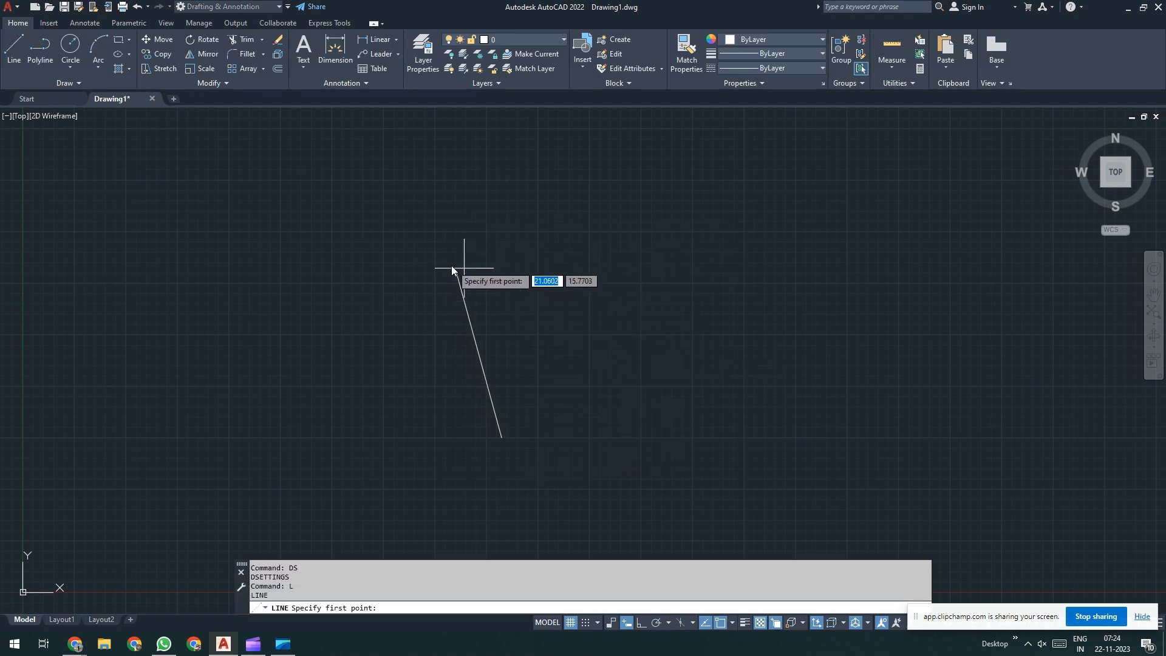
pyautogui.moveTo(457, 271)
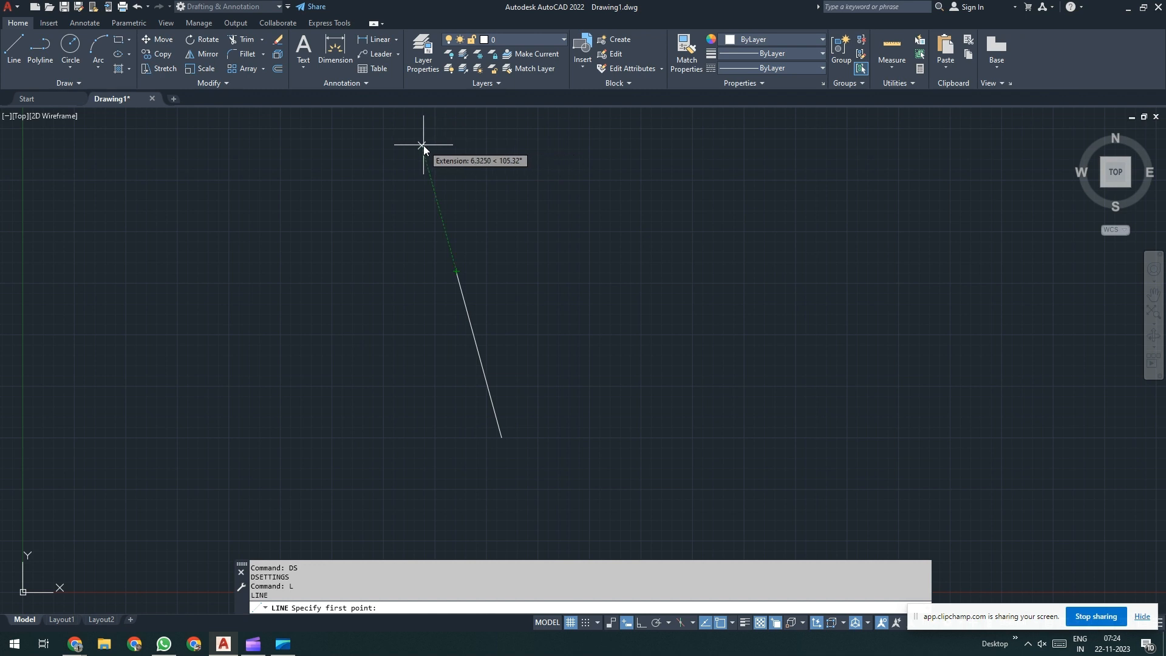
pyautogui.press('Escape')
# Step: Examine the polar angle measurement options in the drafting settings, leaving Absolute selected
pyautogui.write('DS')
pyautogui.press('Return')
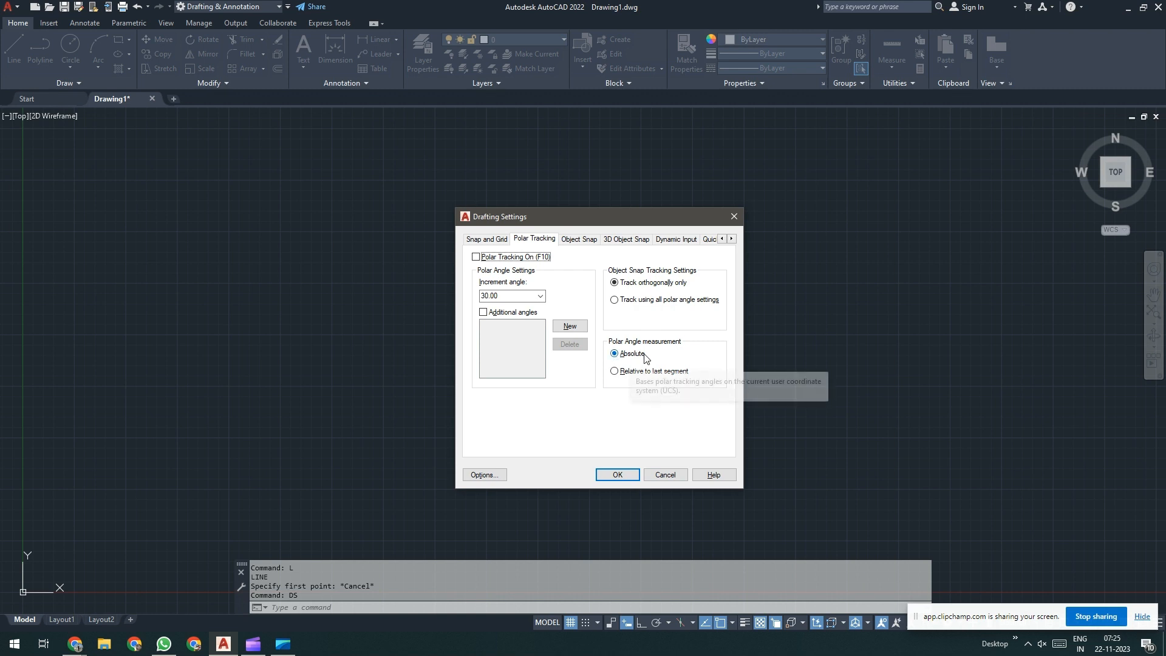
pyautogui.click(631, 472)
# Step: Delete the slanted line from the drawing
pyautogui.click(620, 428)
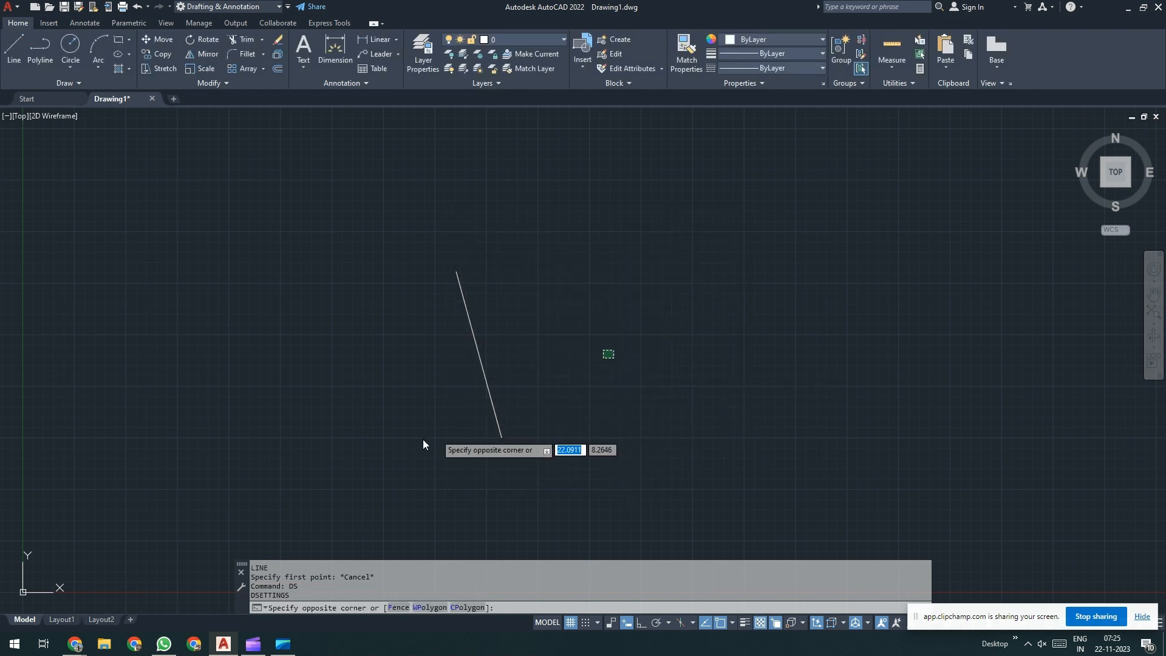
pyautogui.click(417, 442)
pyautogui.press('Delete')
pyautogui.write('L')
pyautogui.press('Return')
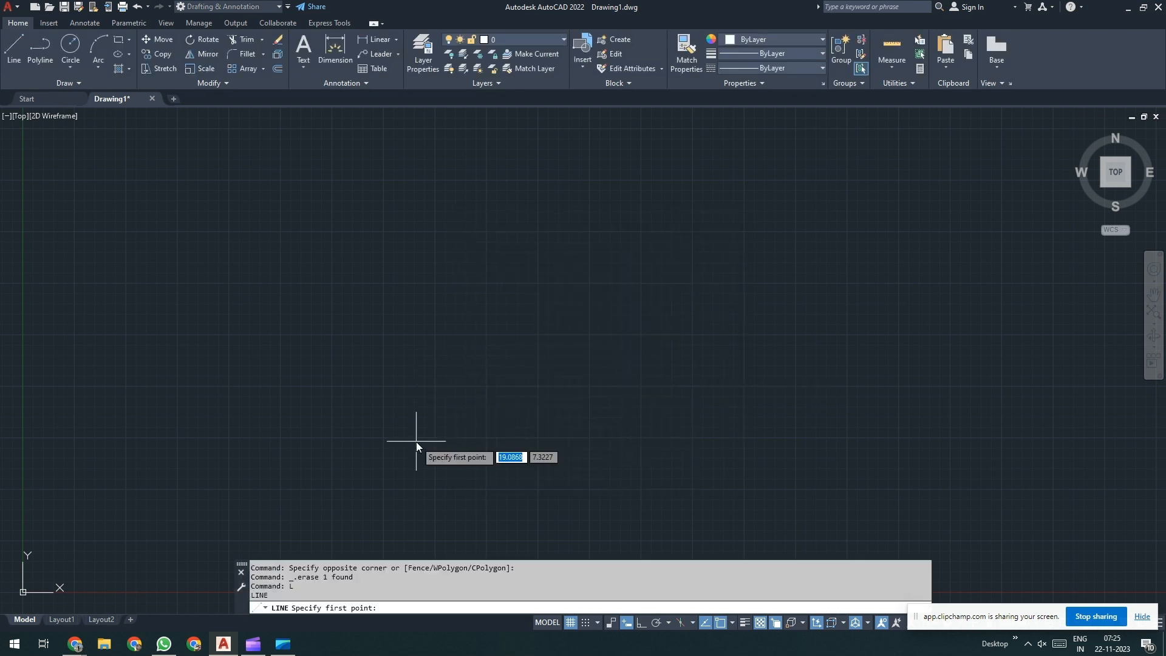
pyautogui.click(416, 442)
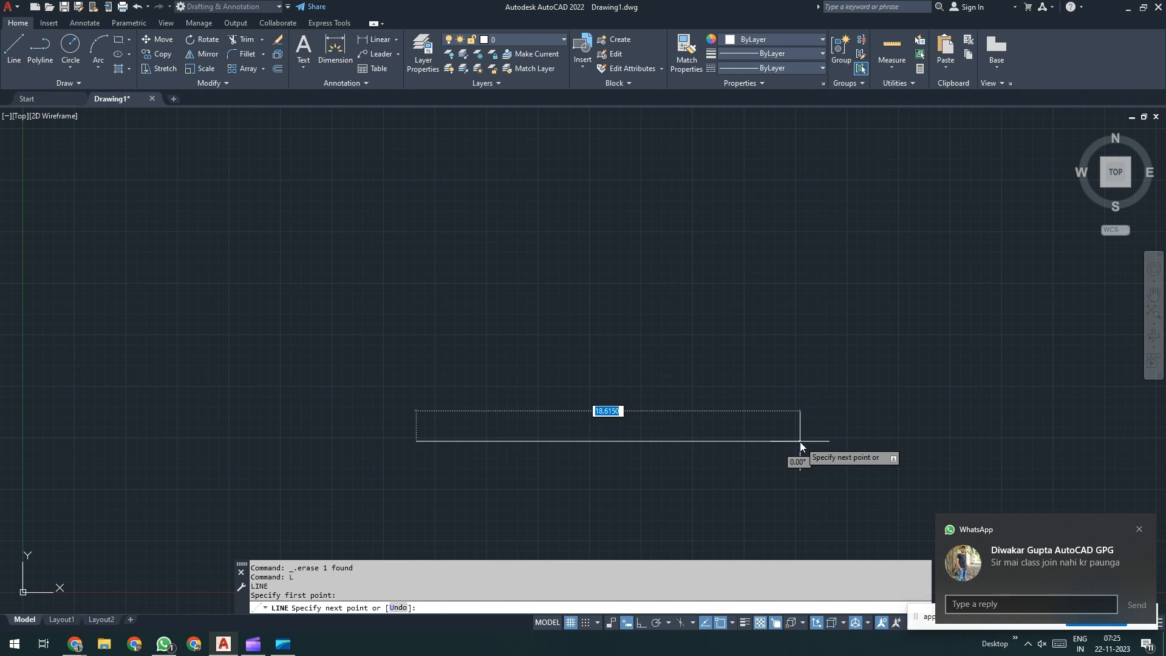
pyautogui.press('Escape')
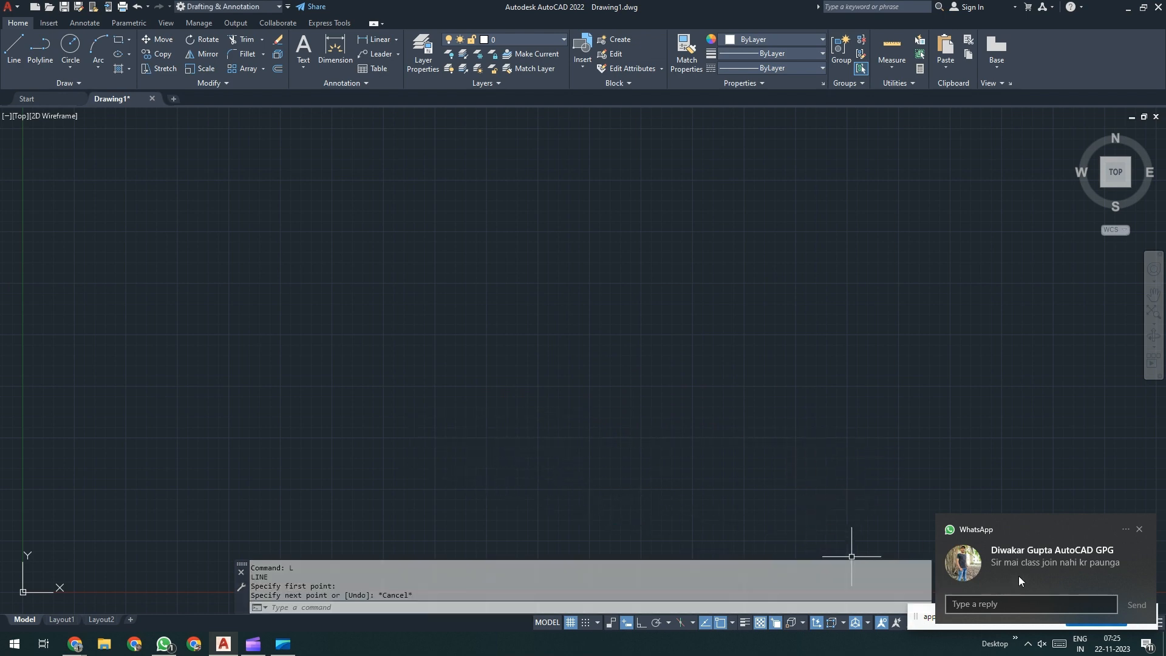
# Step: Switch to WhatsApp, reply "ok" to the newly received message and return to the drawing
pyautogui.click(1019, 575)
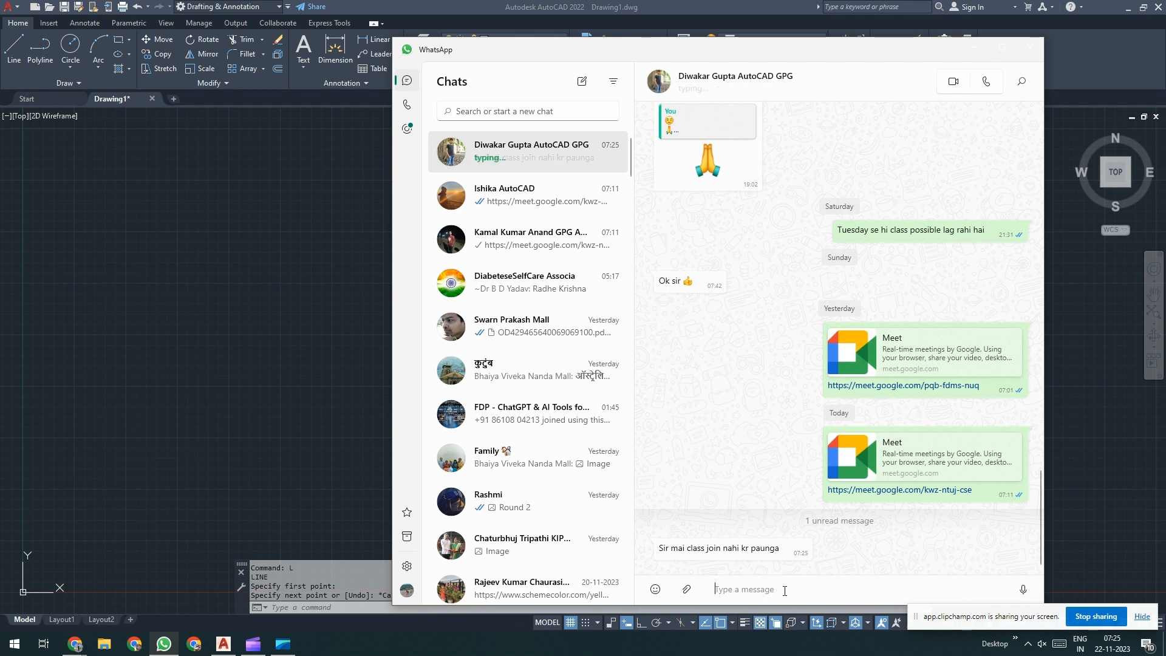
pyautogui.write('ok')
pyautogui.press('Return')
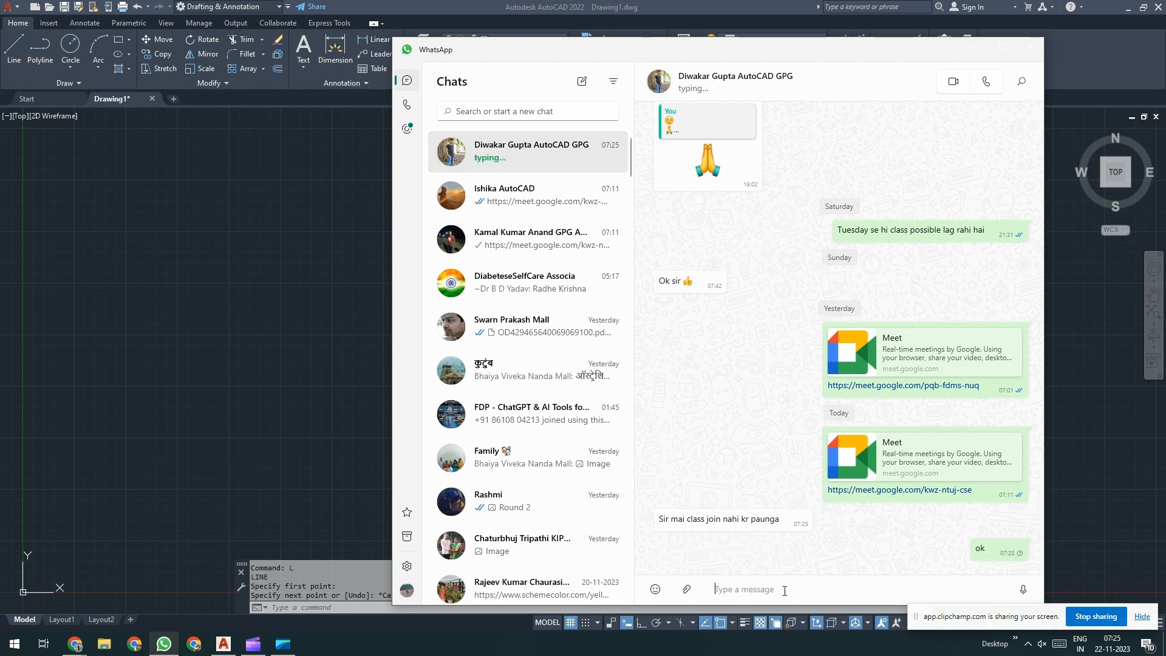
pyautogui.click(976, 47)
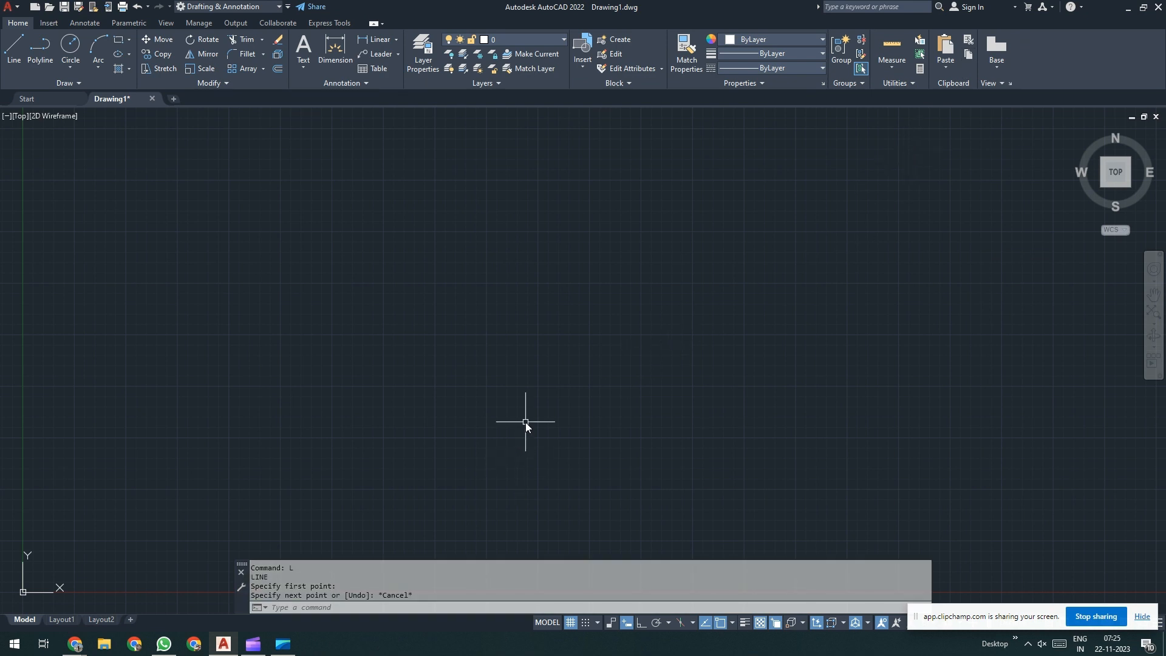
# Step: Draw a first line segment about 11.57 units long, rising to the right at about 13 degrees
pyautogui.write('L')
pyautogui.press('Return')
pyautogui.click(524, 432)
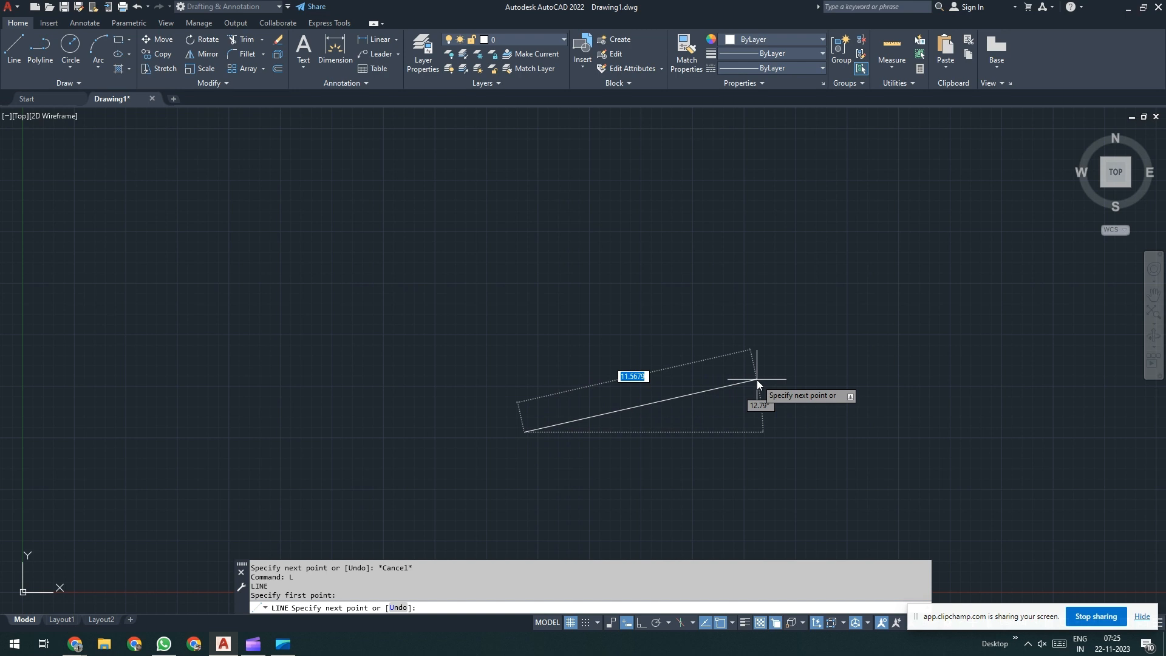
pyautogui.click(757, 380)
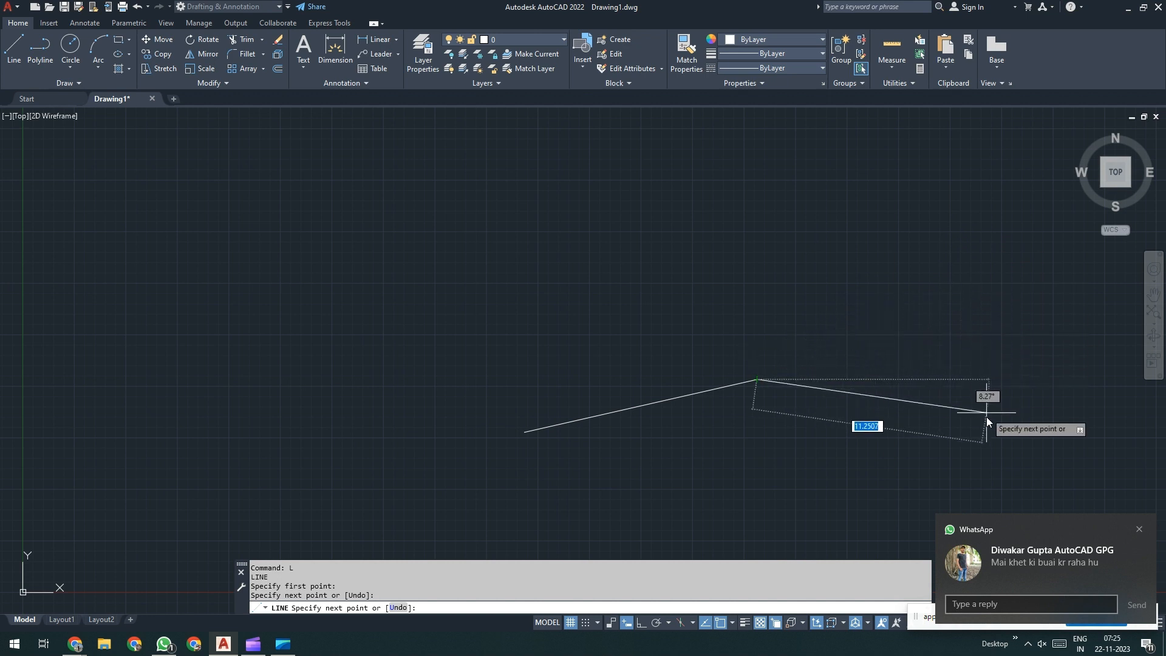
# Step: Send the quick reply "ok" from the WhatsApp message notification
pyautogui.click(989, 604)
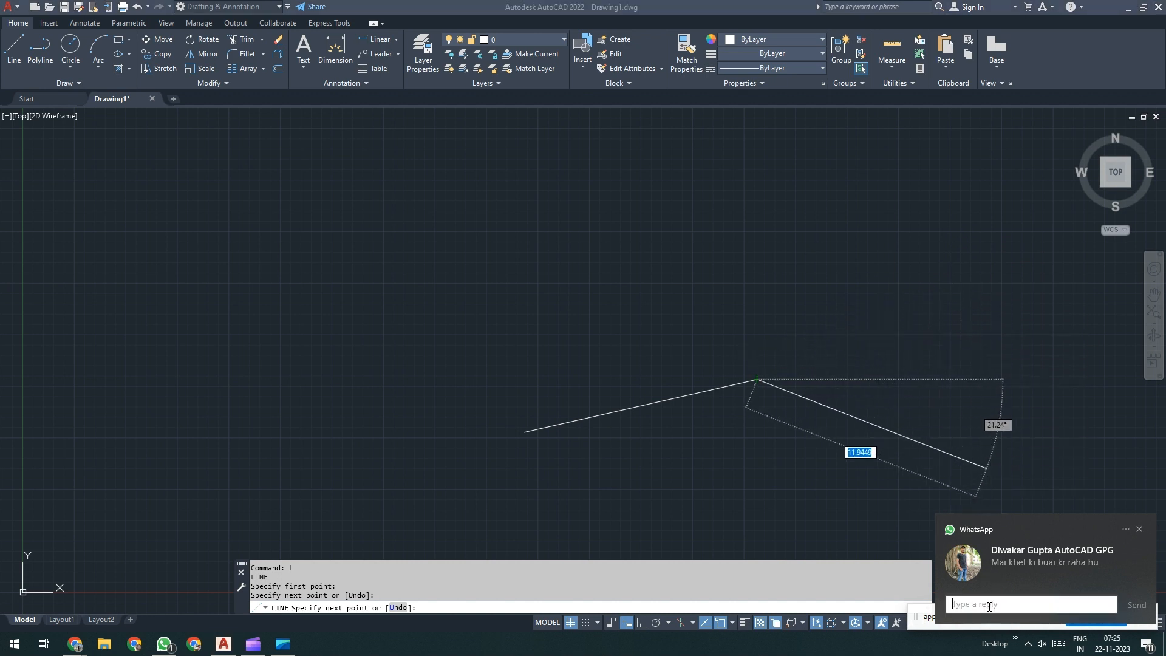
pyautogui.write('ok')
pyautogui.press('Return')
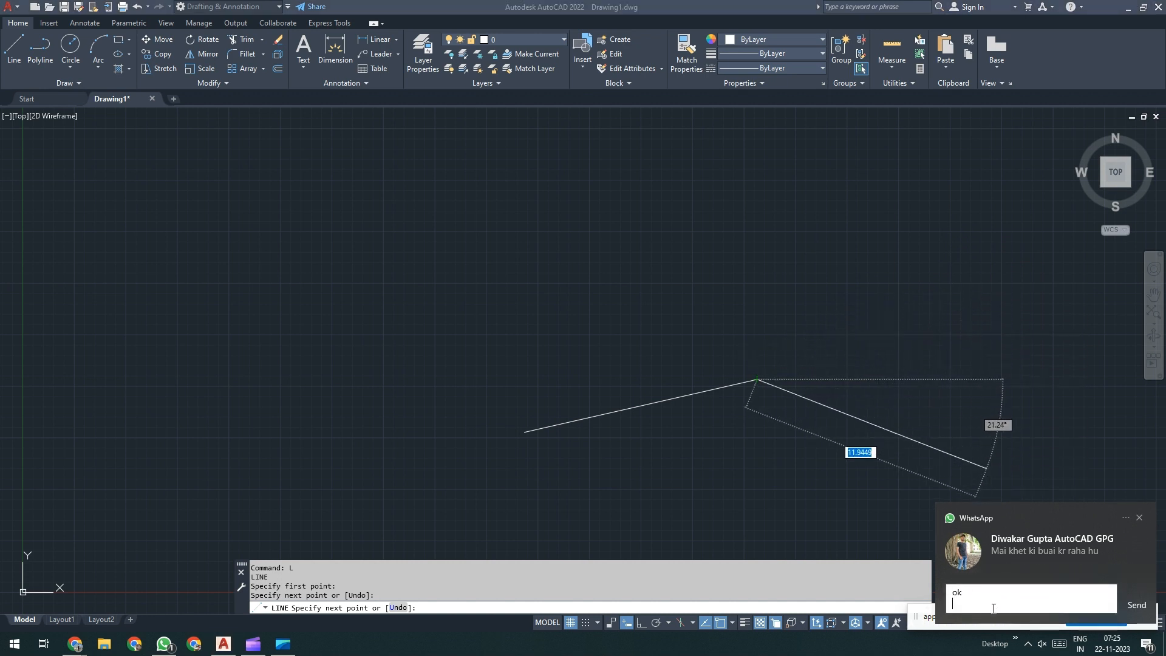
pyautogui.click(1136, 605)
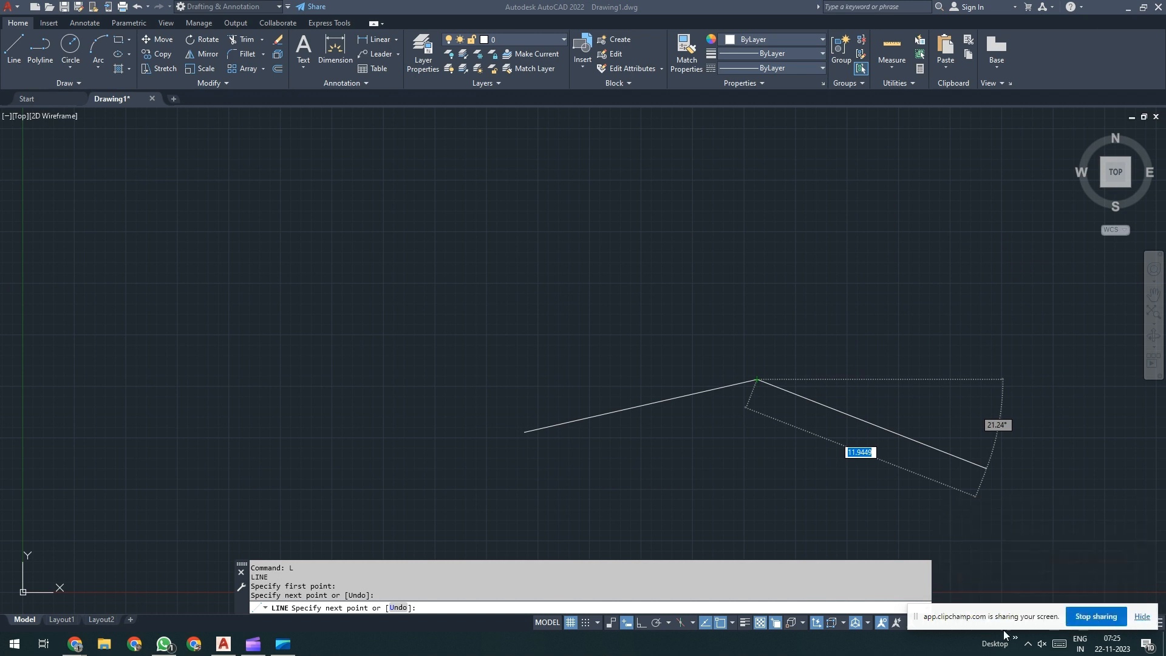
# Step: Add a second, steeper segment rising to the right from the first segment's end, and finish the line
pyautogui.click(966, 296)
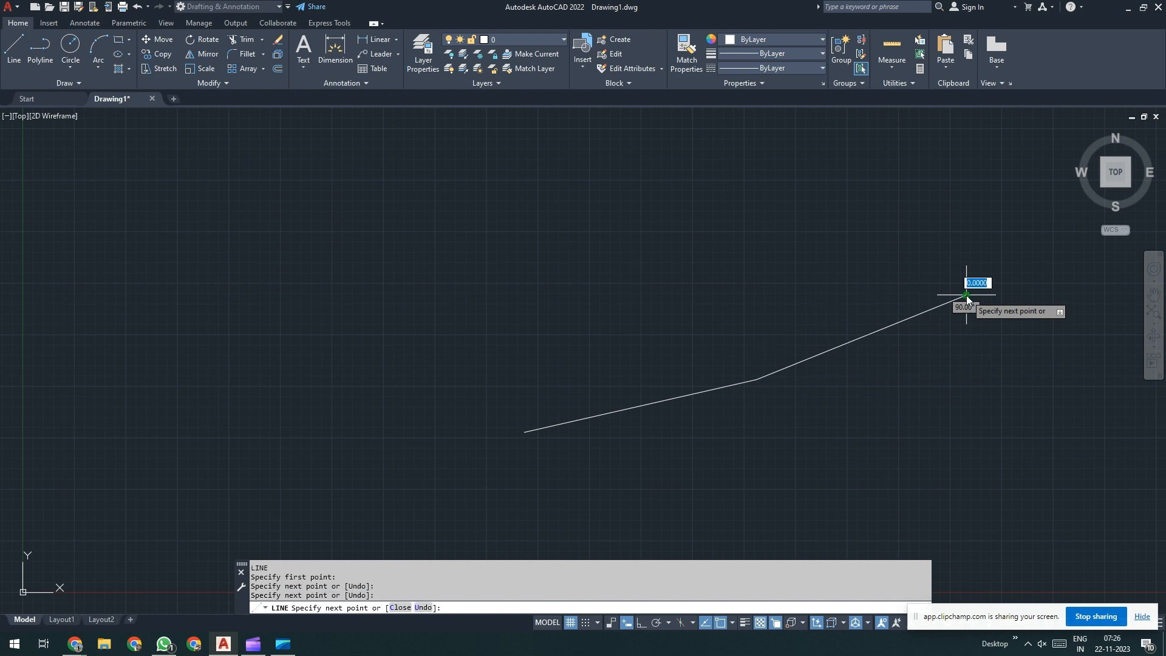
pyautogui.press('Escape')
# Step: Set the polar angle measurement to Relative to last segment in the drafting settings
pyautogui.write('ds')
pyautogui.press('Return')
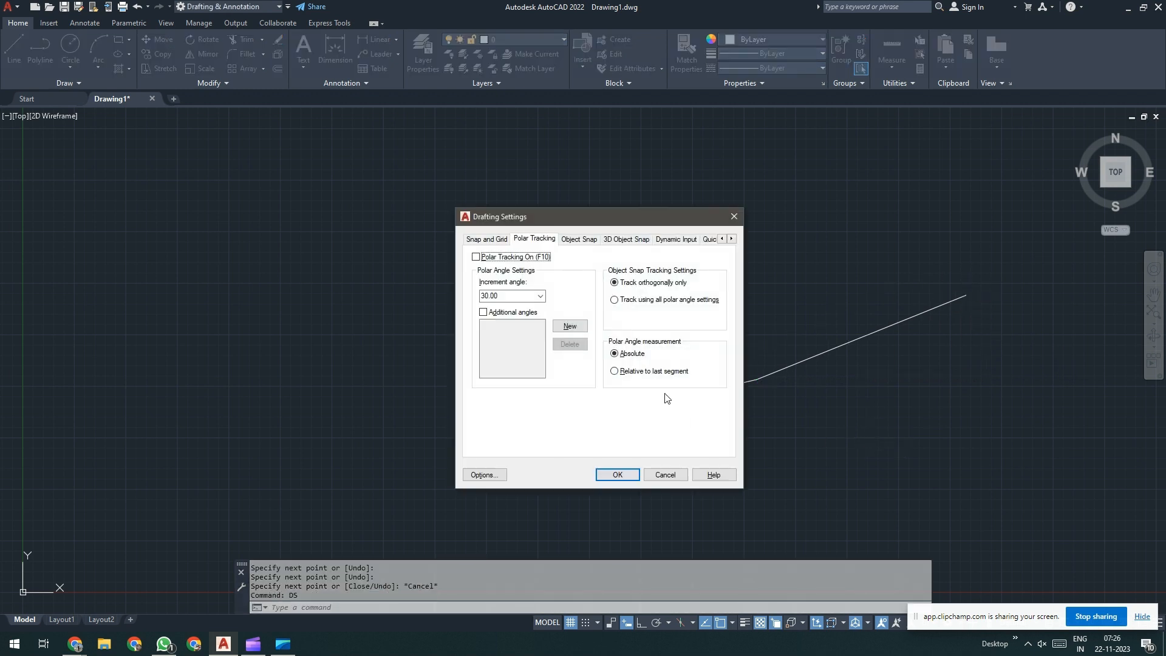
pyautogui.click(615, 371)
pyautogui.click(618, 476)
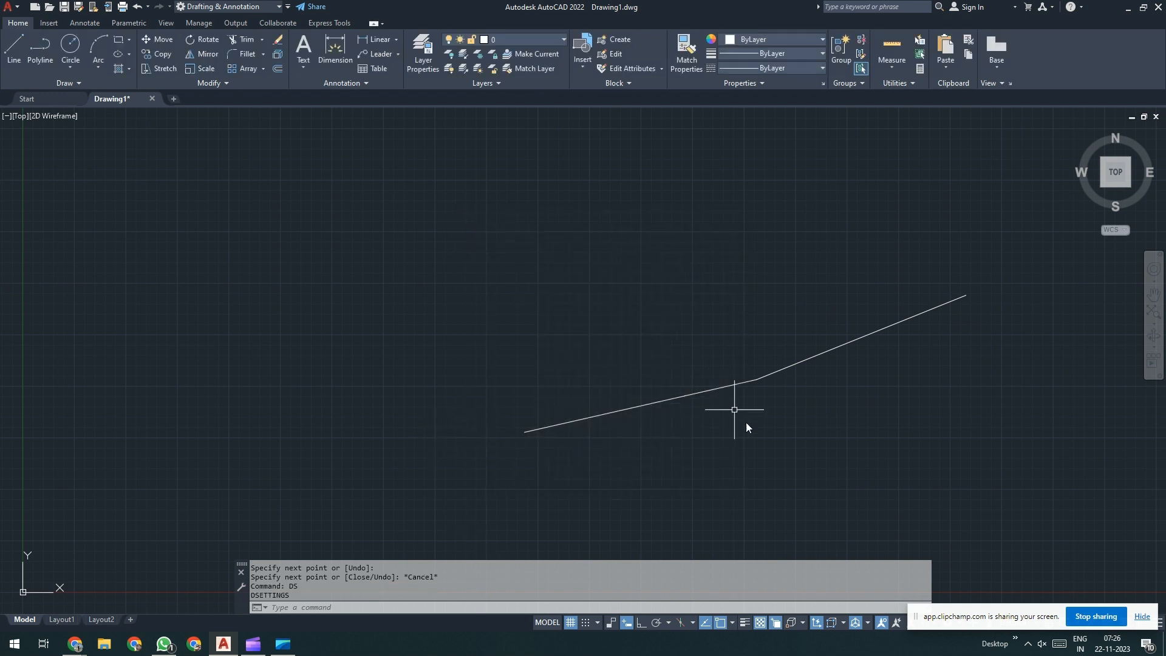
pyautogui.write('L')
pyautogui.press('Return')
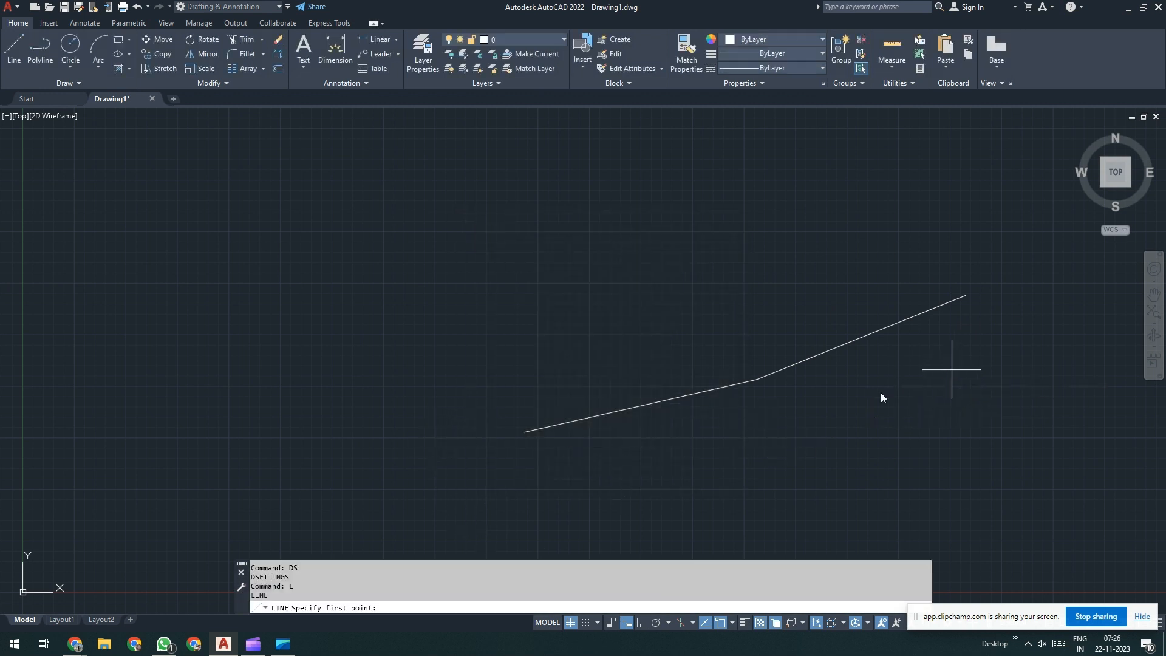
pyautogui.moveTo(953, 371); pyautogui.dragTo(600, 463, button='middle')
pyautogui.click(617, 390)
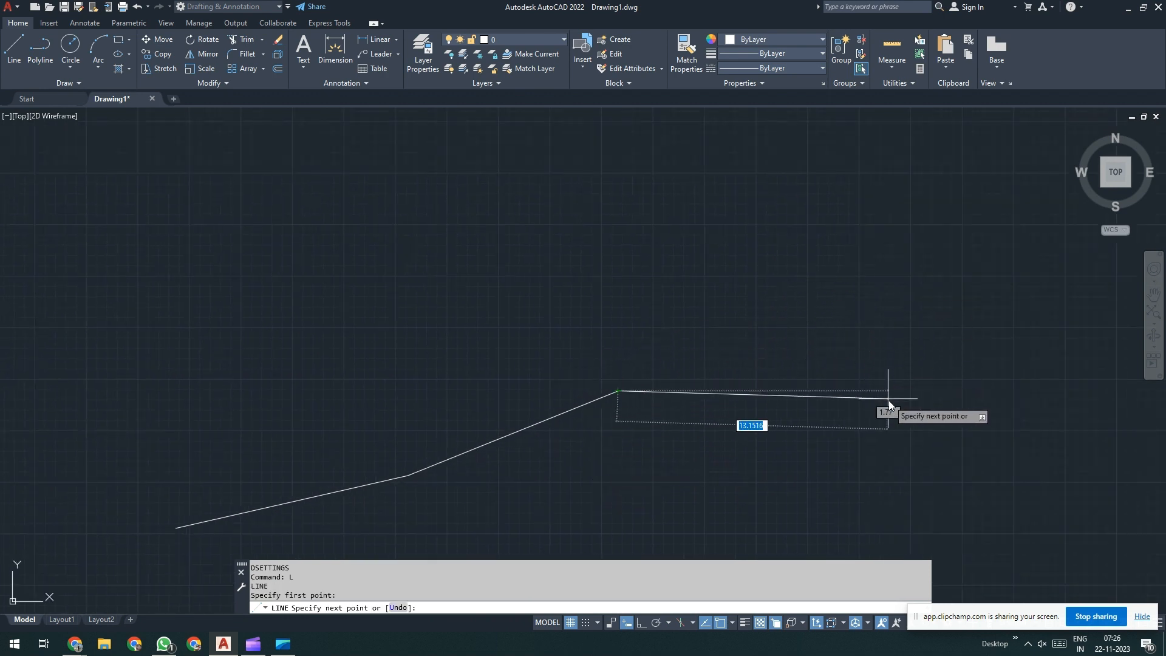
pyautogui.press('Escape')
# Step: Erase both connected line segments from the drawing
pyautogui.click(689, 344)
pyautogui.click(324, 521)
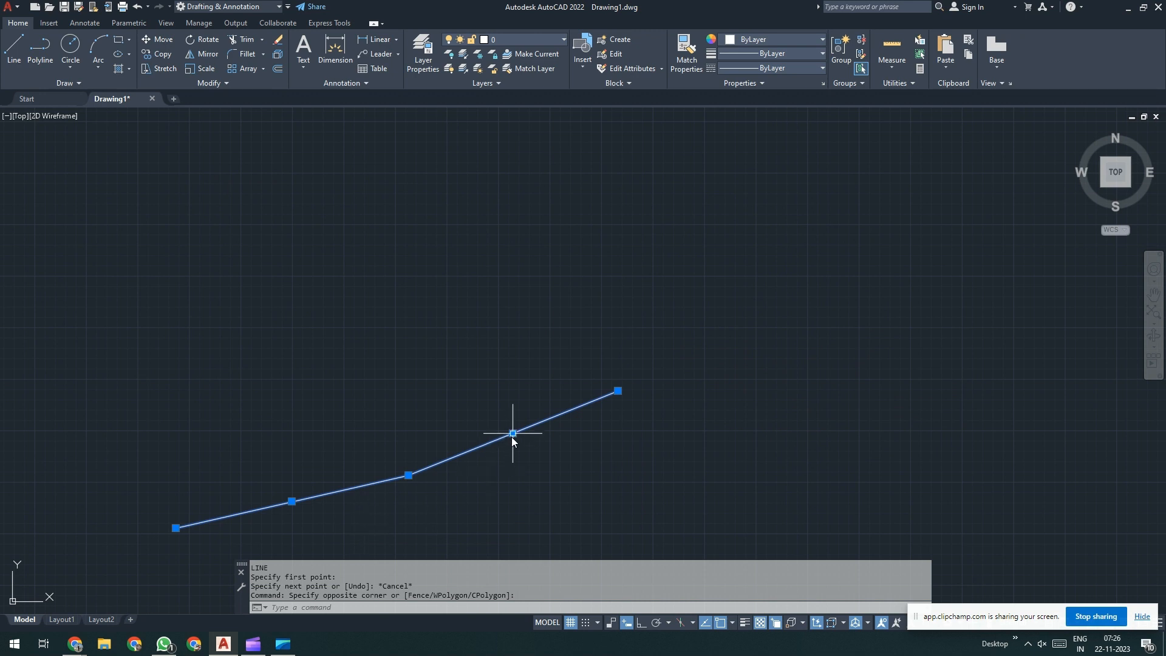
pyautogui.press('Delete')
# Step: Draw a single line segment rising gently to the right in the empty drawing and finish the line
pyautogui.write('L')
pyautogui.press('Return')
pyautogui.click(432, 422)
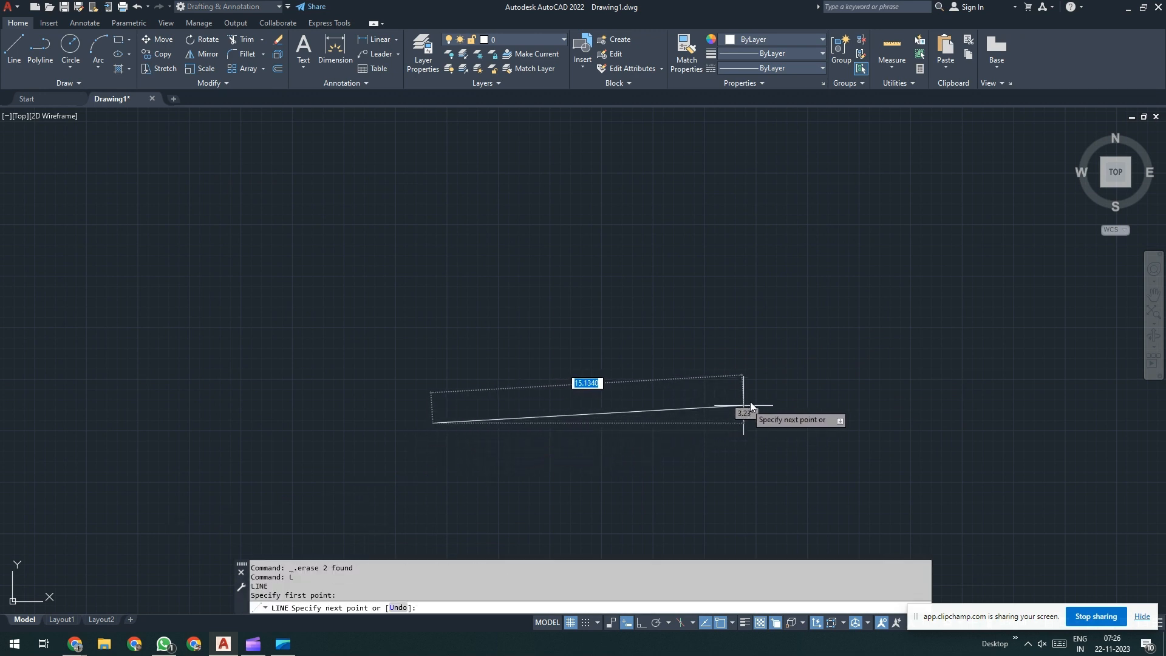
pyautogui.click(762, 369)
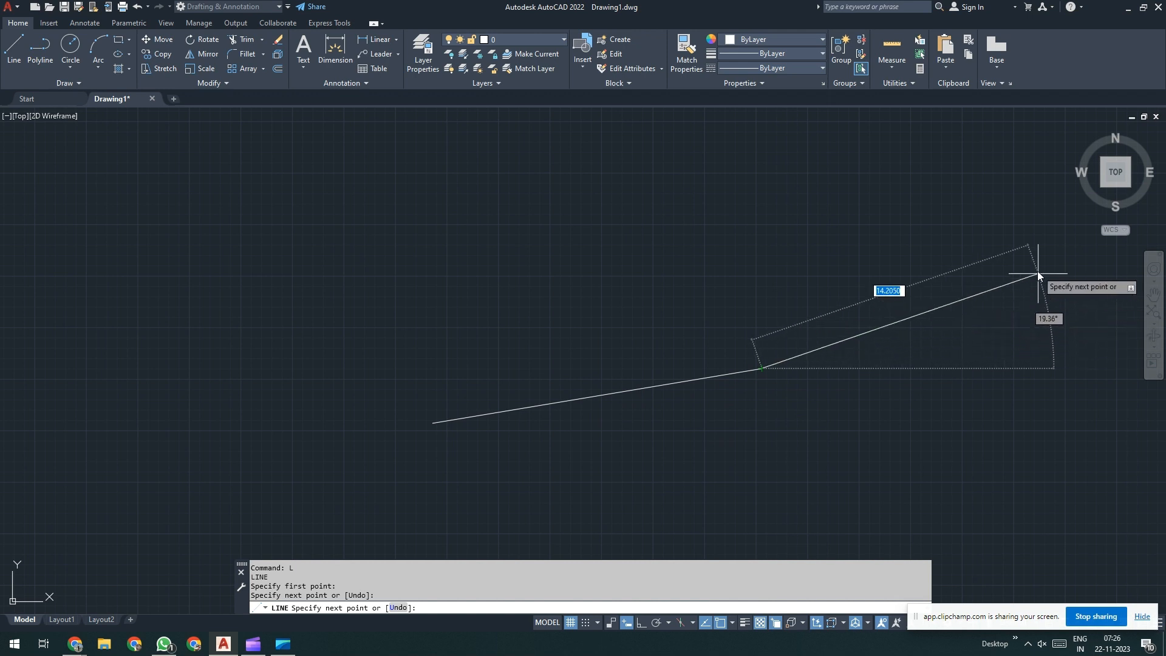
pyautogui.press('Escape')
pyautogui.press('Escape')
# Step: Turn polar tracking on and accept the drafting settings with polar angles measured relative to the last segment
pyautogui.write('DS')
pyautogui.press('Return')
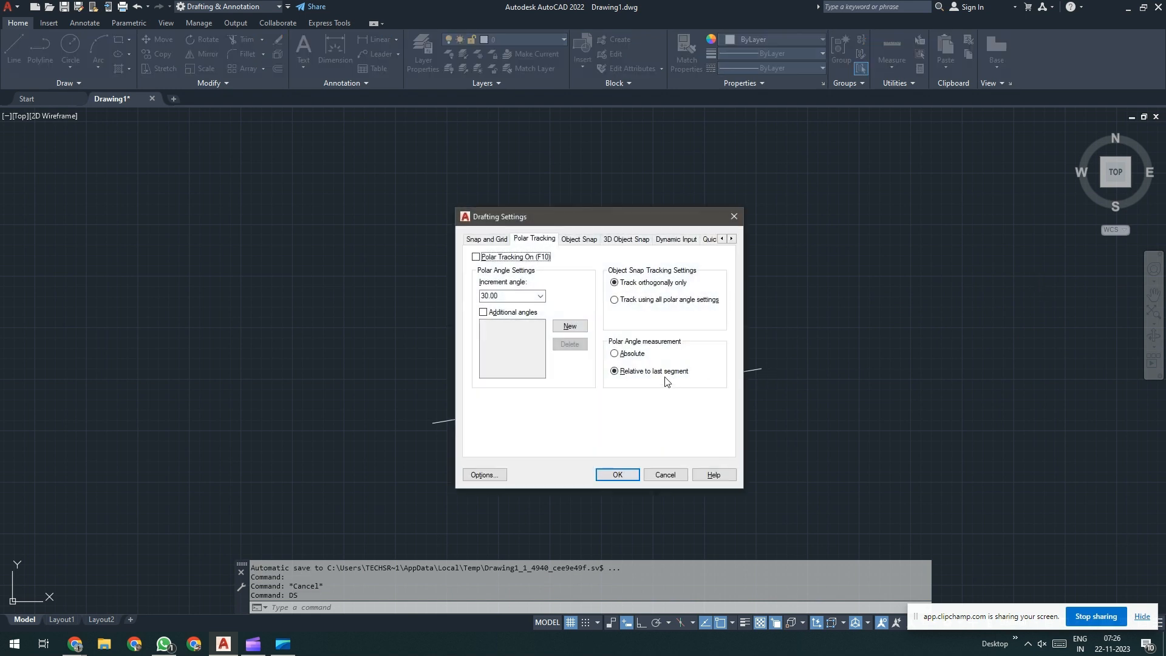
pyautogui.click(619, 476)
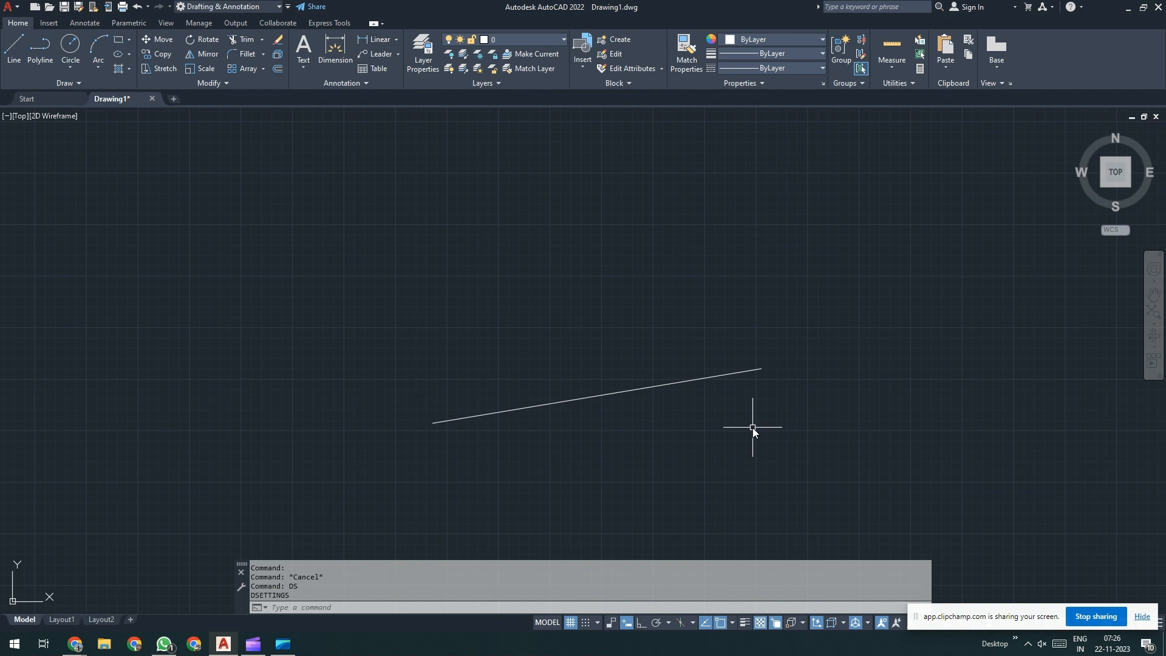
pyautogui.press('Return')
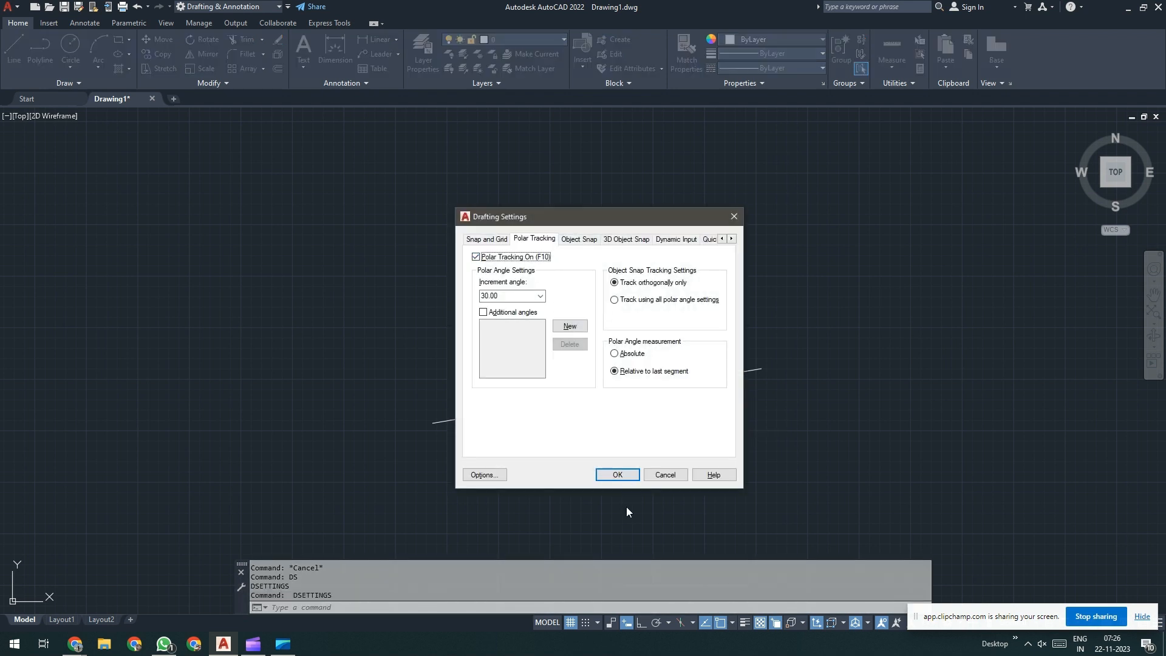
pyautogui.click(631, 476)
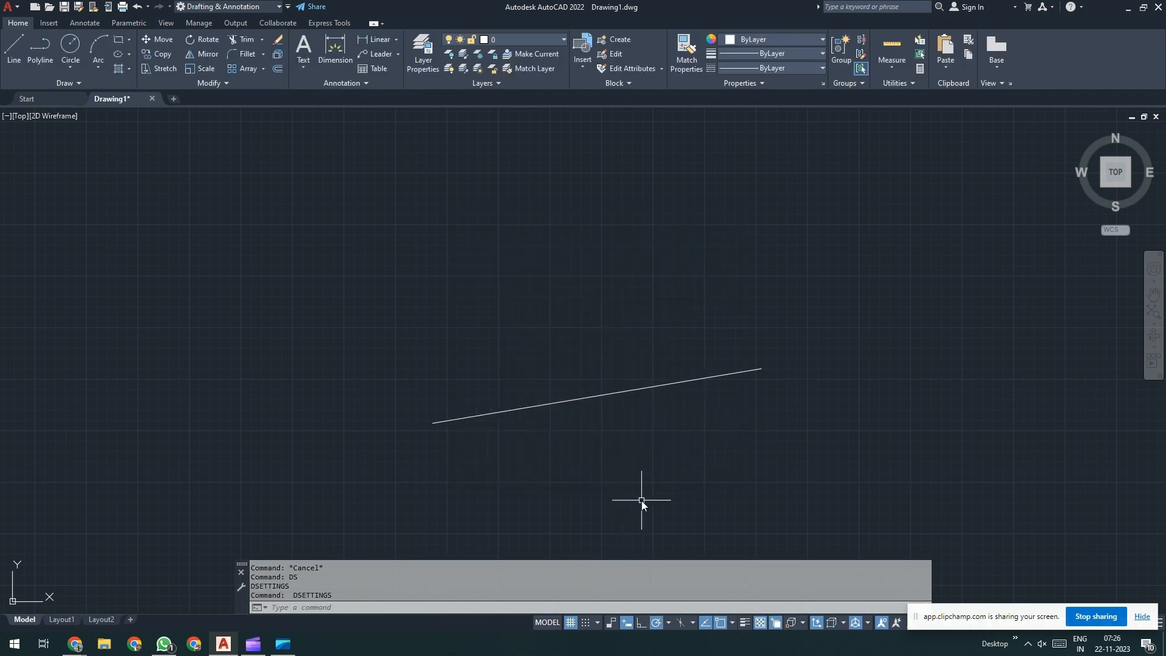
# Step: Preview a line from the segment's upper end along the 60-degree relative polar path and cancel it
pyautogui.write('l')
pyautogui.press('Return')
pyautogui.click(761, 369)
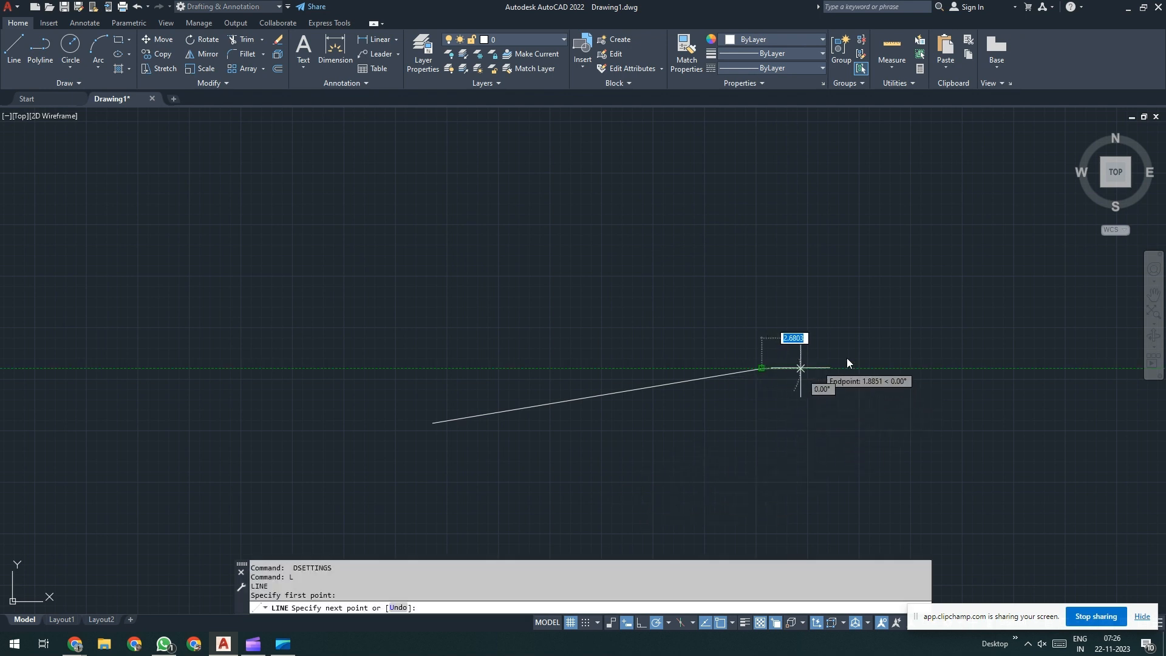
pyautogui.moveTo(967, 335); pyautogui.dragTo(696, 387, button='middle')
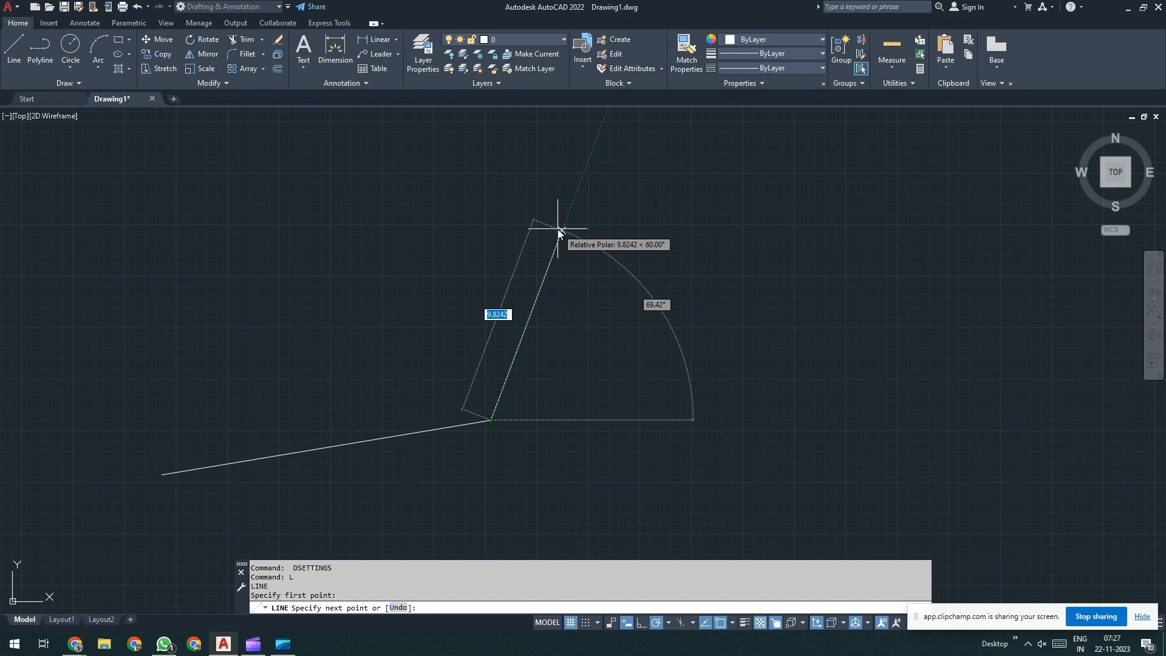
pyautogui.press('Escape')
# Step: Set the polar angle measurement to Absolute in the drafting settings
pyautogui.write('DS')
pyautogui.press('Return')
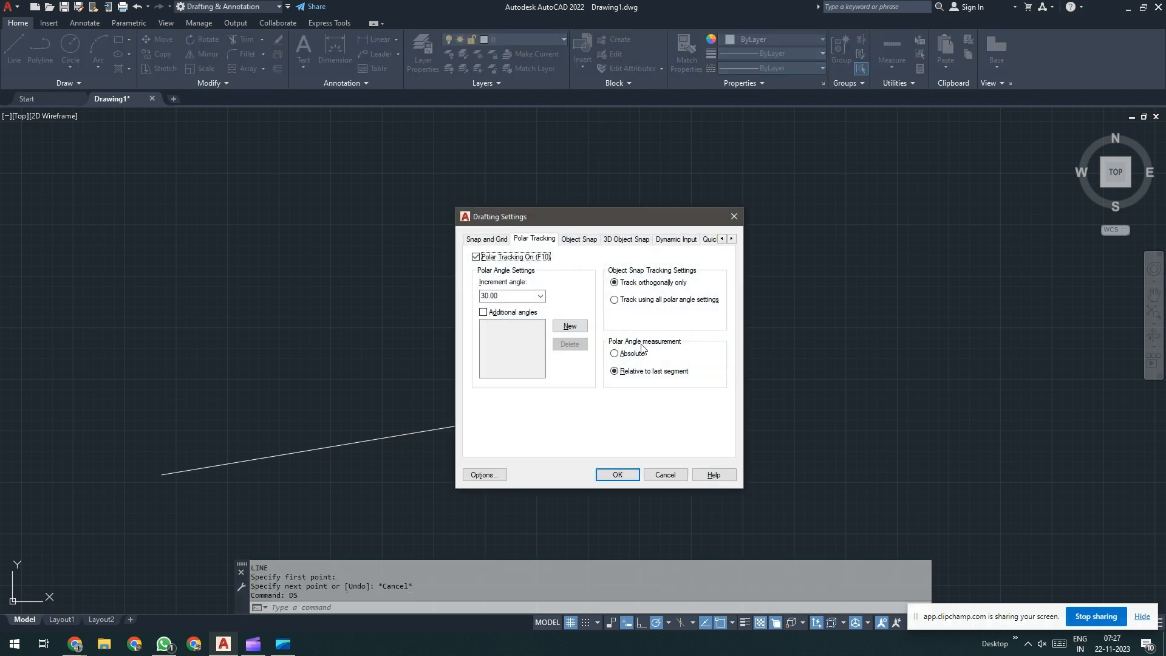
pyautogui.click(639, 354)
pyautogui.click(634, 475)
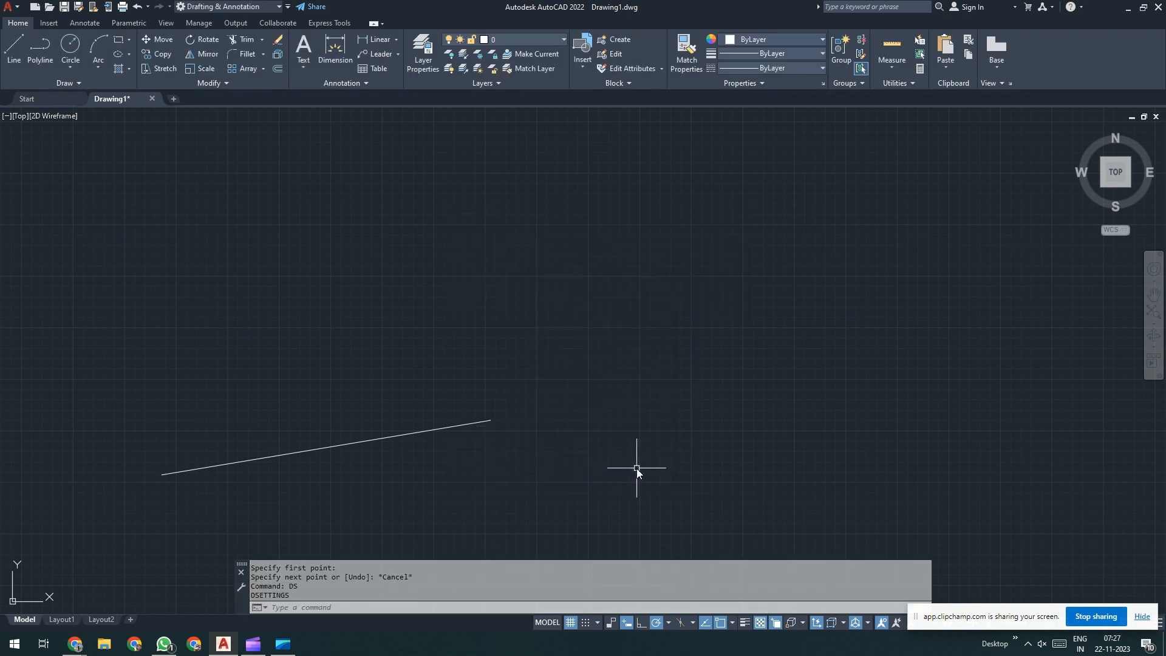
# Step: Preview a line from the segment's upper end along the 30-degree absolute polar path and cancel it
pyautogui.write('L')
pyautogui.press('Return')
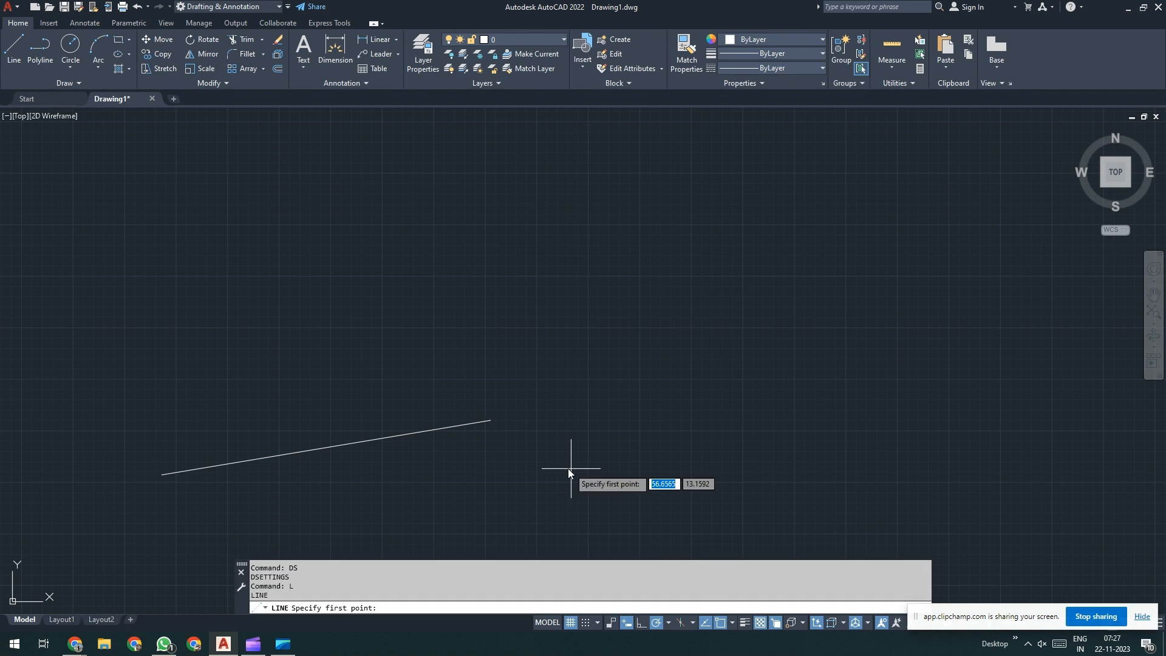
pyautogui.click(492, 419)
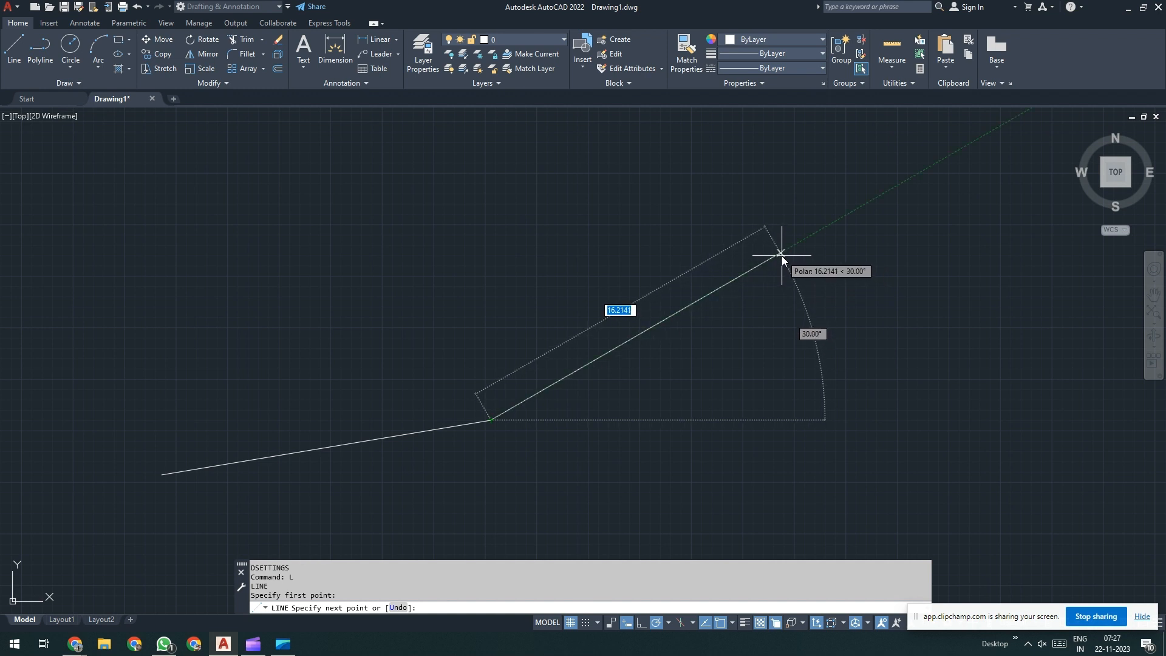
pyautogui.press('Escape')
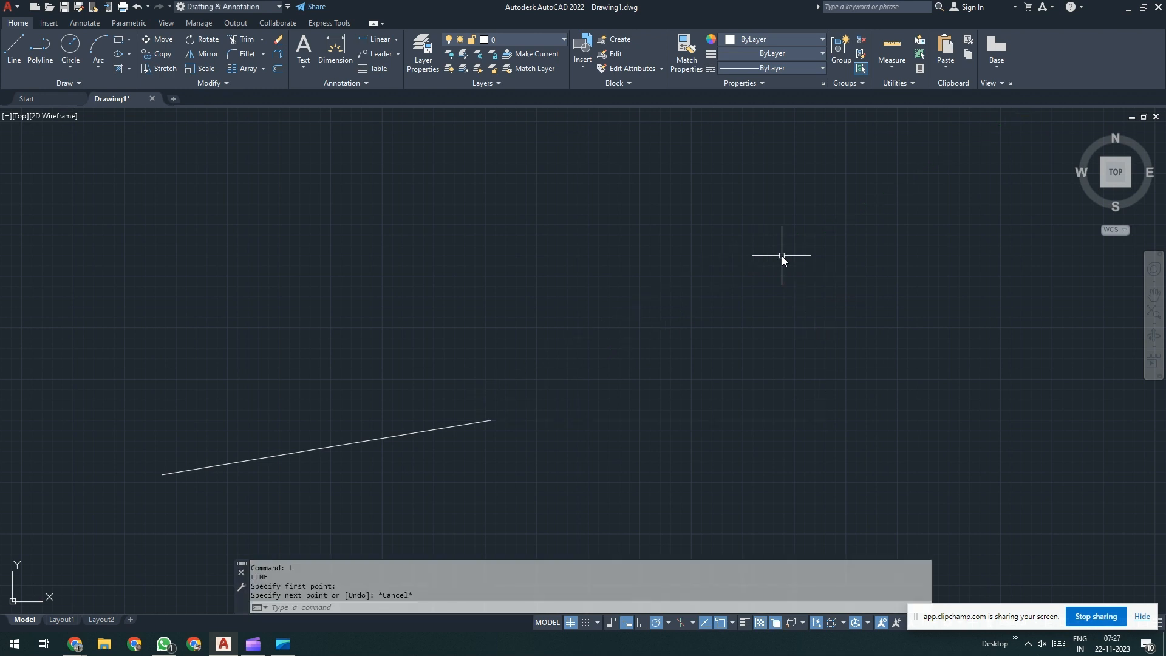
# Step: Reopen the drafting settings at the polar tracking options
pyautogui.write('DS')
pyautogui.press('Return')
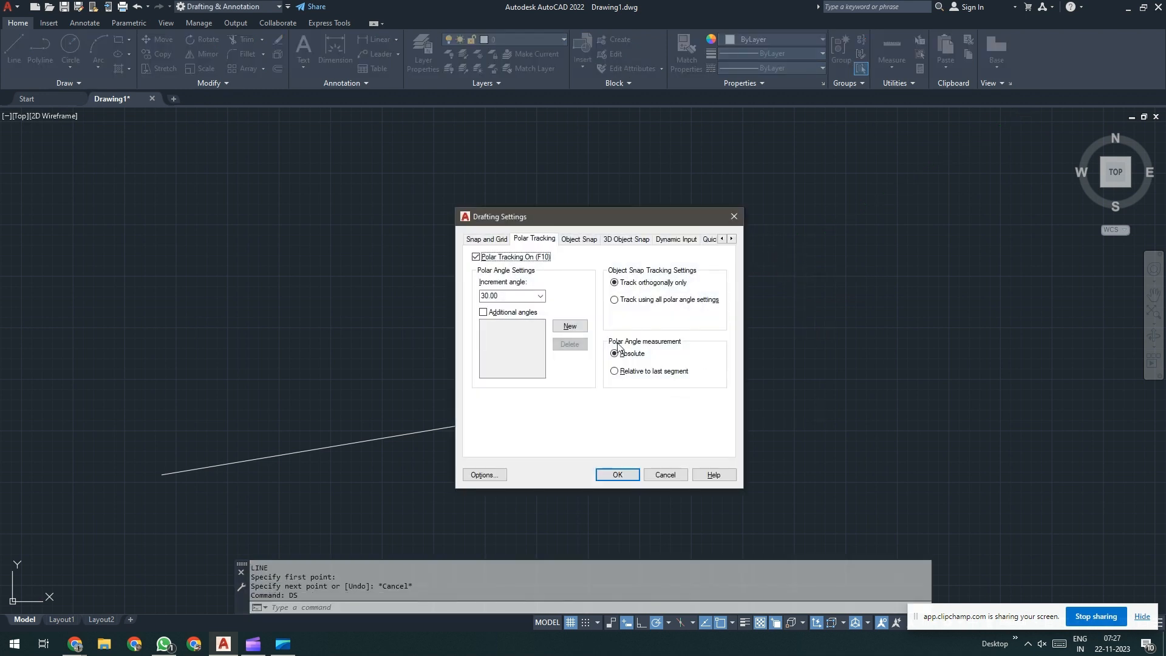